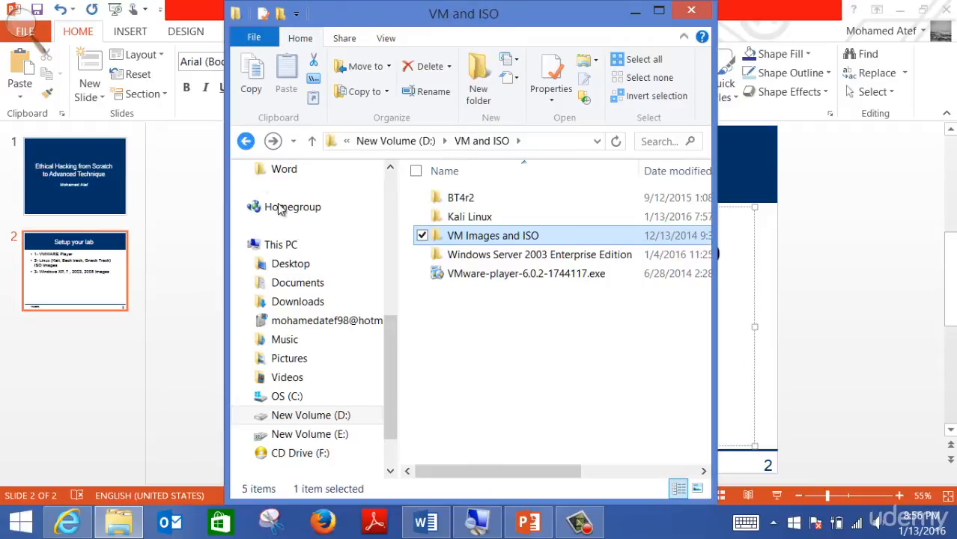
Step: Try to install VMware Player from VMware-player-6.0.2-1744117.exe in the VM and ISO folder
click(458, 275)
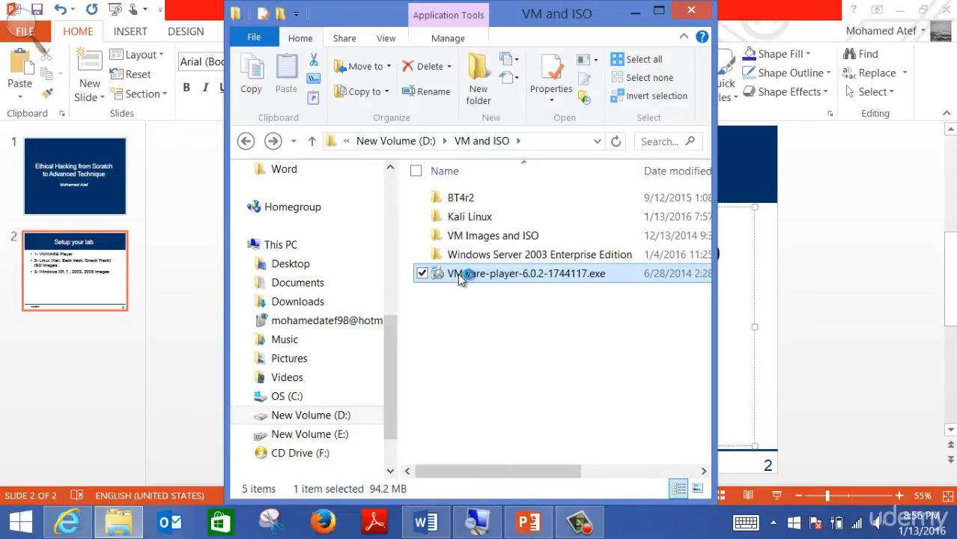
key(super+plus)
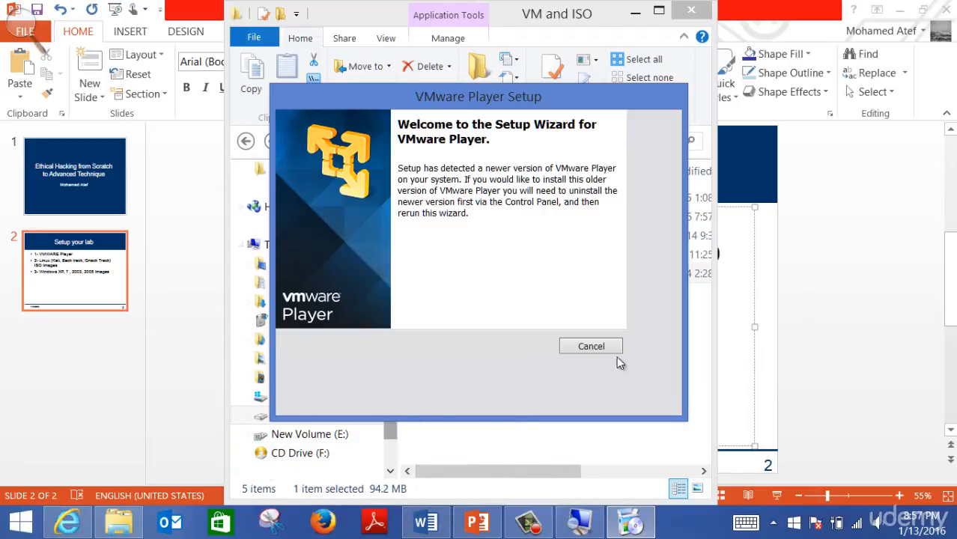
click(591, 346)
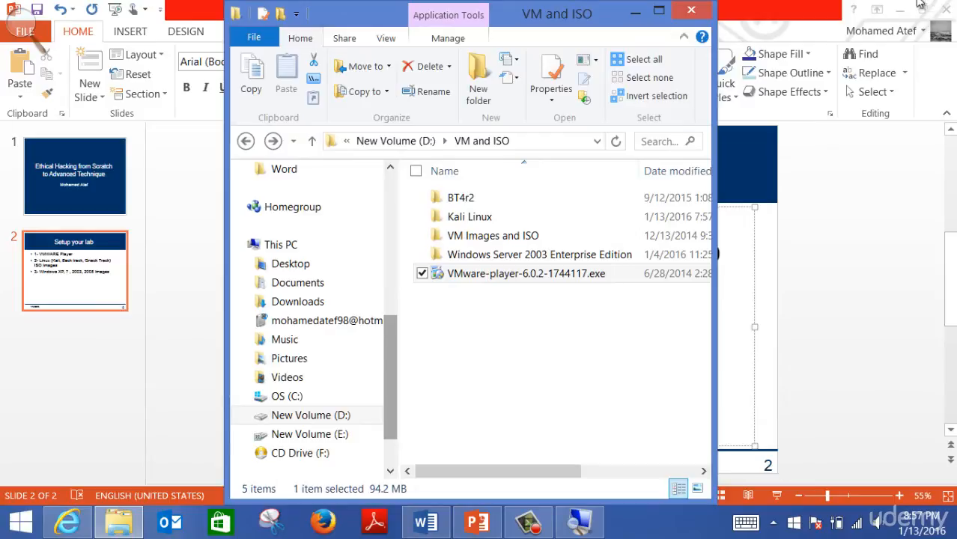
Step: Minimize the folder and presentation windows, and open VMware Player from the desktop in a maximized window
click(635, 12)
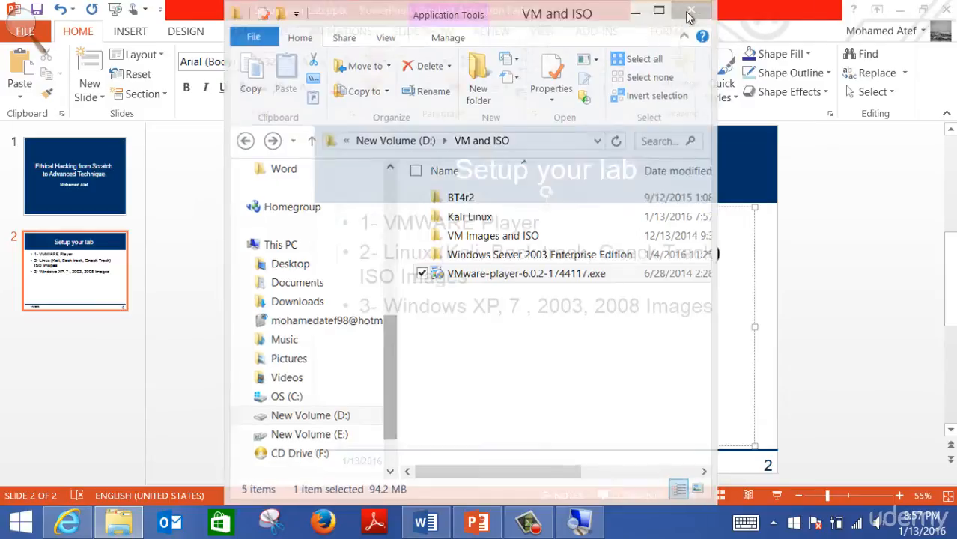
click(898, 11)
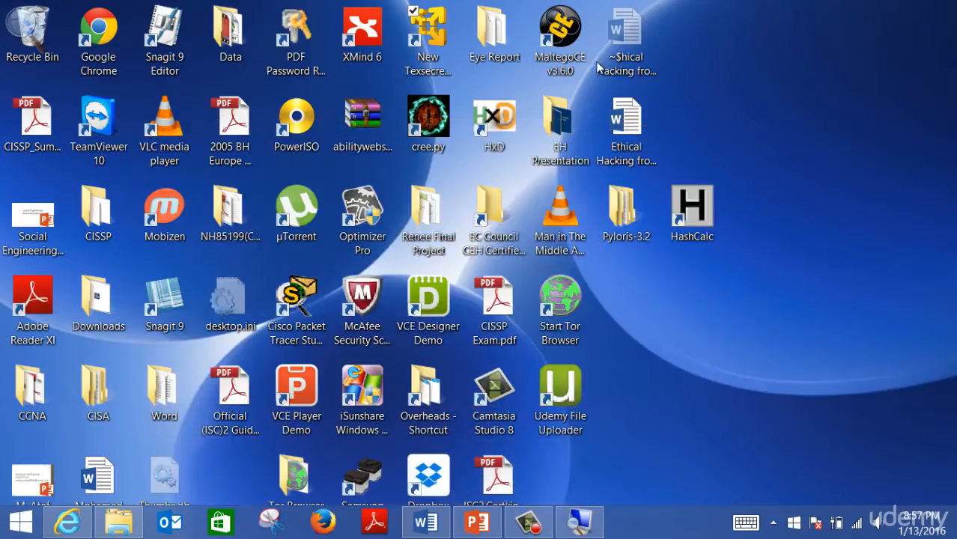
double_click(423, 43)
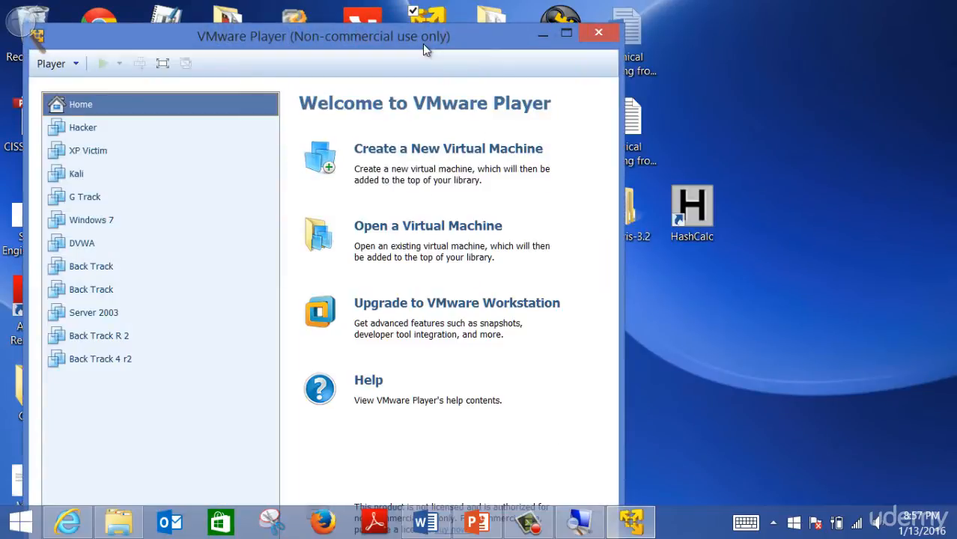
click(564, 34)
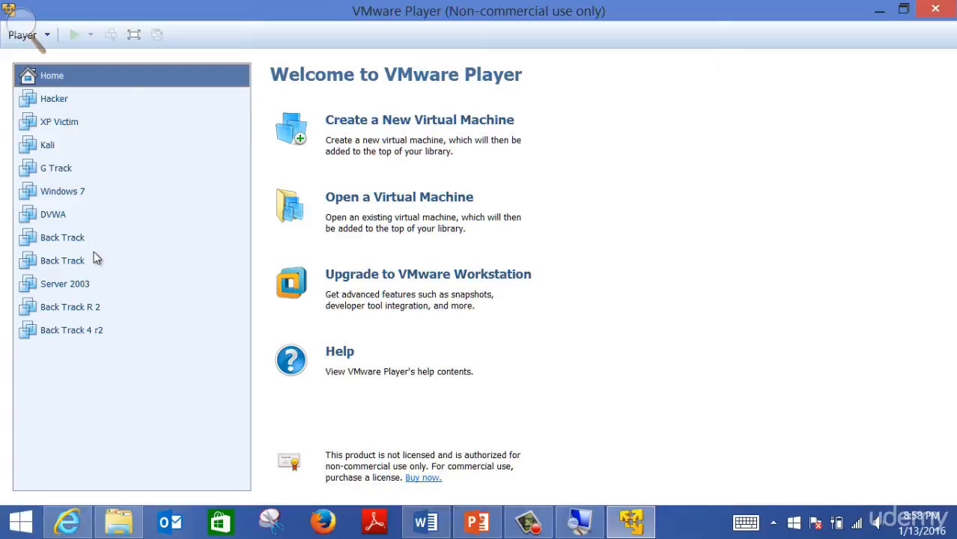
Step: Start creating a new virtual machine with a blank hard disk and review the available Microsoft Windows guest versions
click(365, 123)
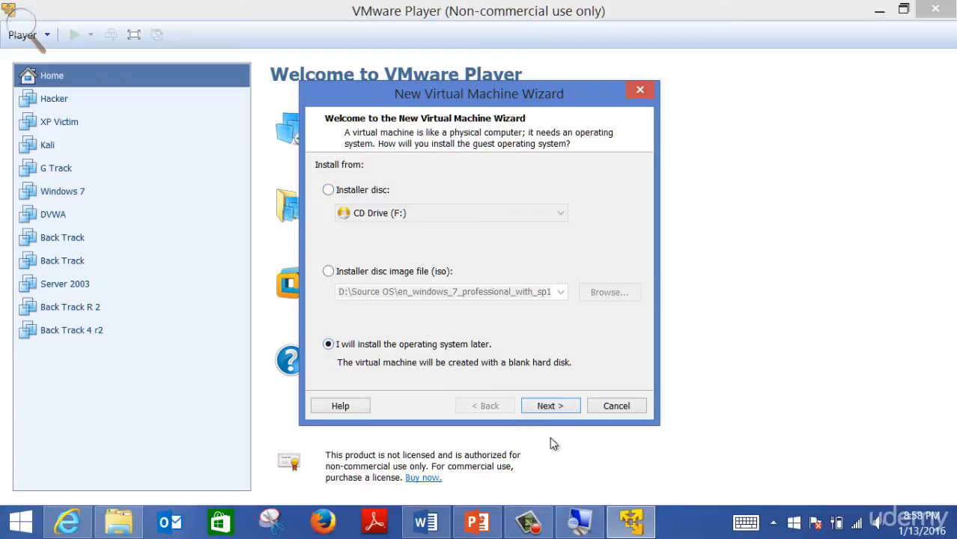
click(547, 406)
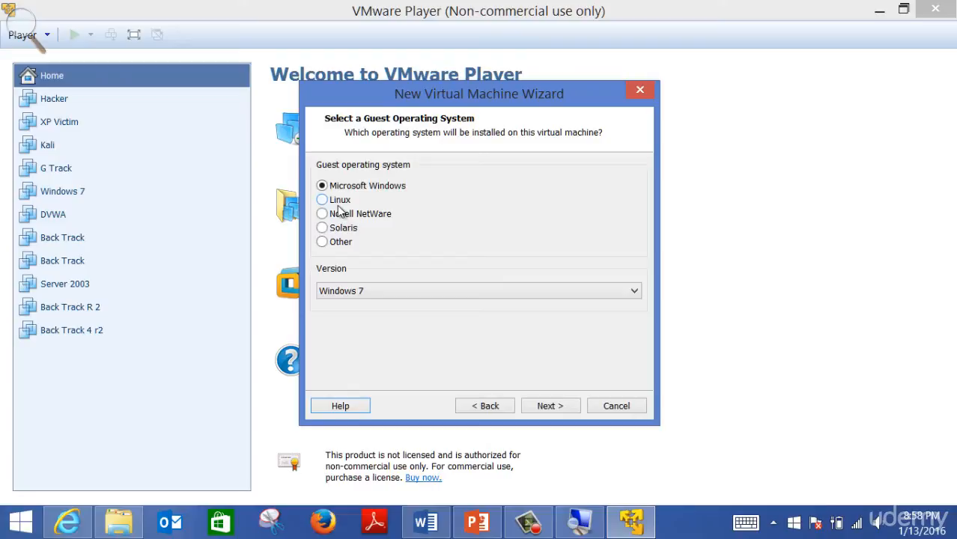
click(344, 292)
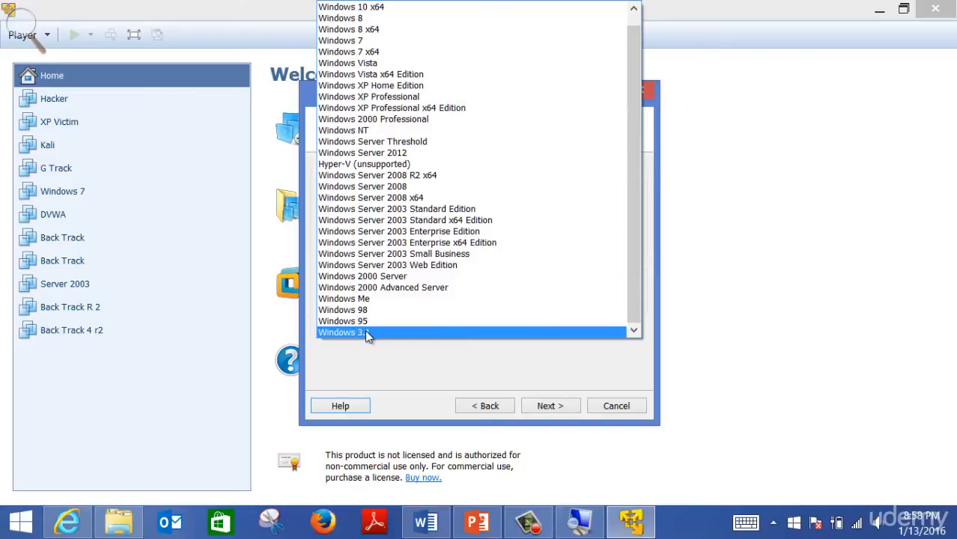
click(377, 375)
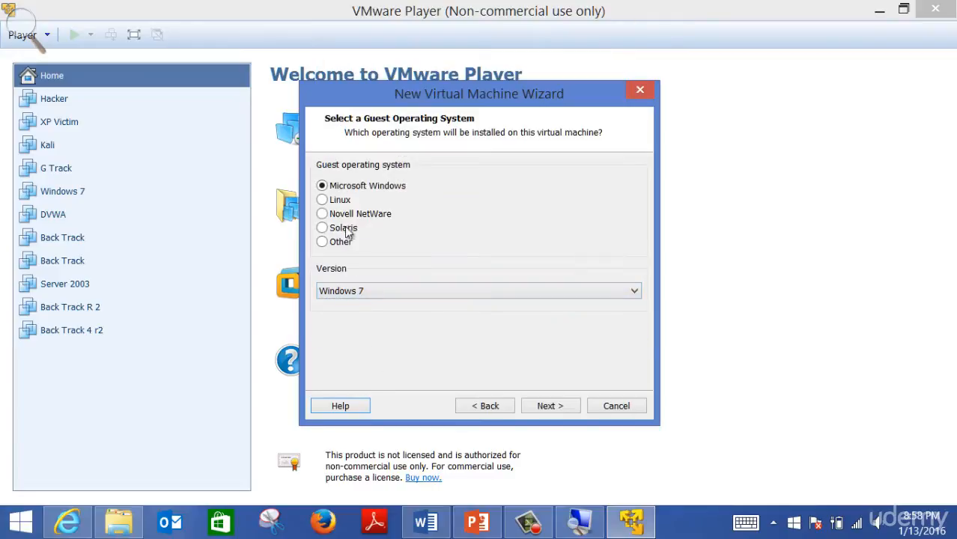
Step: Set the guest operating system to Linux with the version Other Linux 2.6.x kernel
click(336, 199)
click(362, 290)
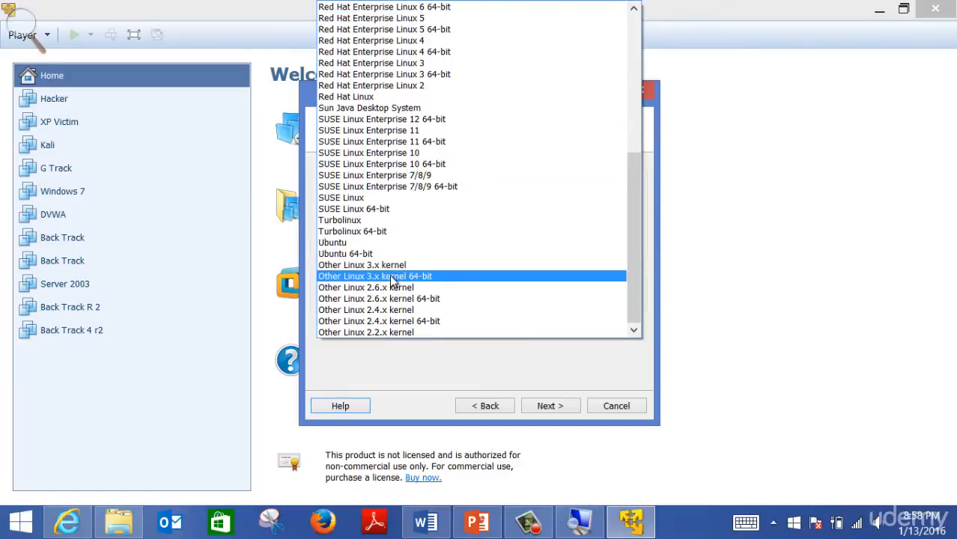
click(358, 386)
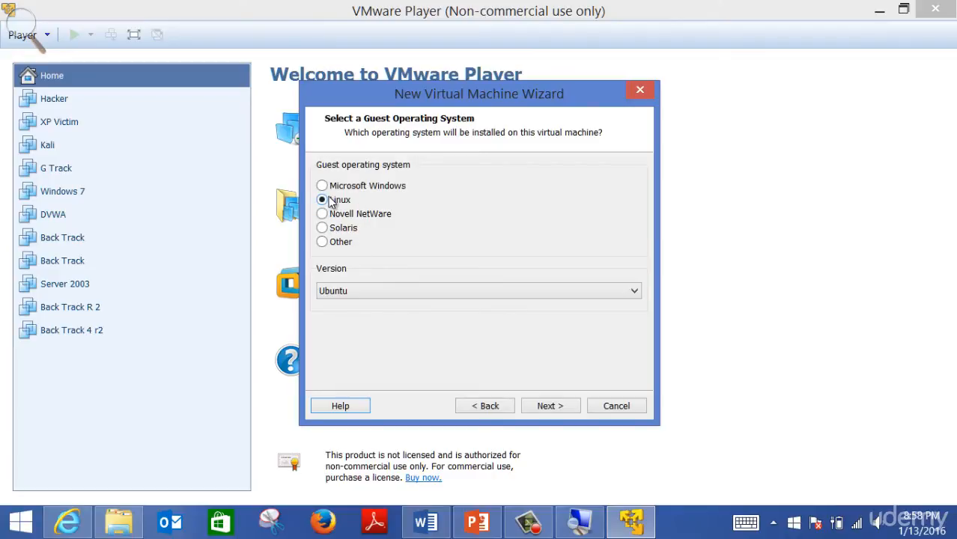
click(355, 289)
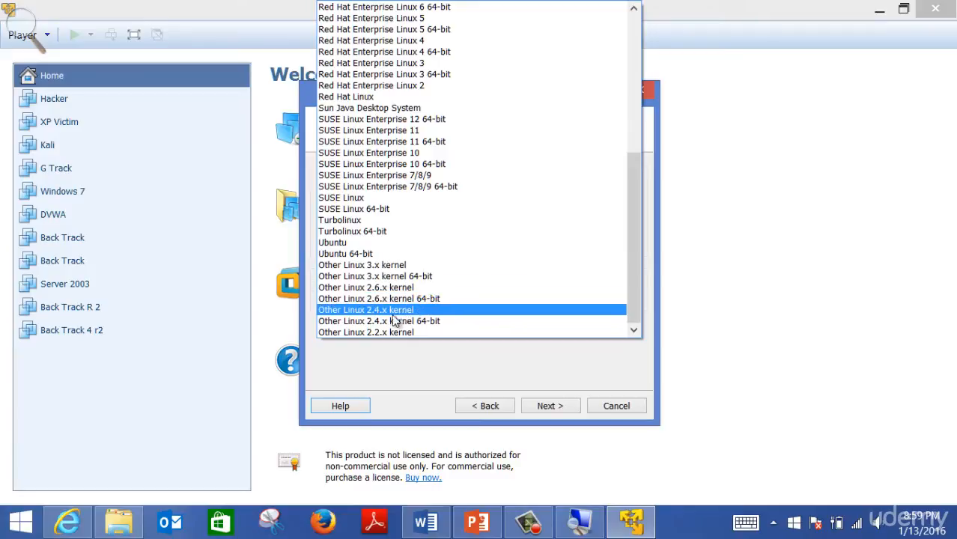
click(359, 290)
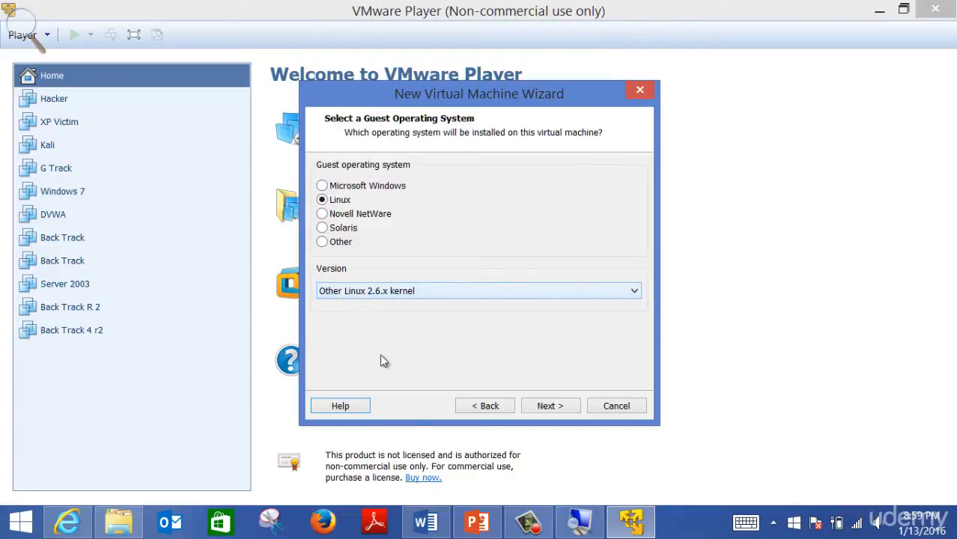
click(546, 406)
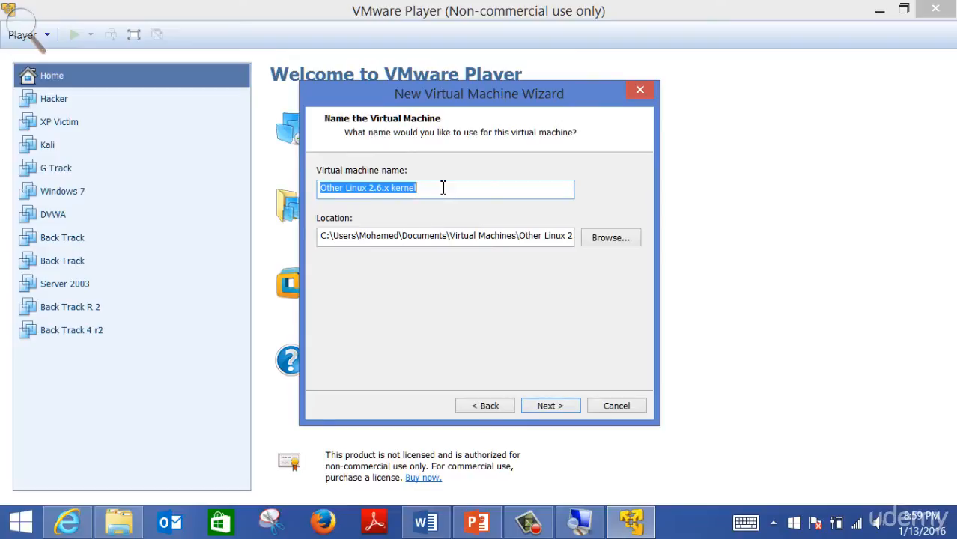
Step: Name the virtual machine Kali Linux and change the drive of its storage location to E:
drag(443, 188, 314, 197)
text(Ka)
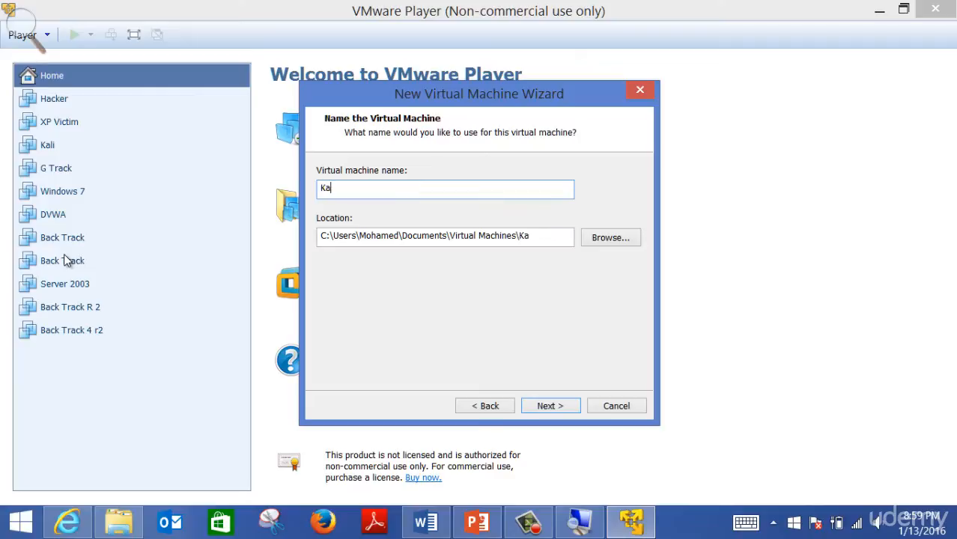
text(li Linux)
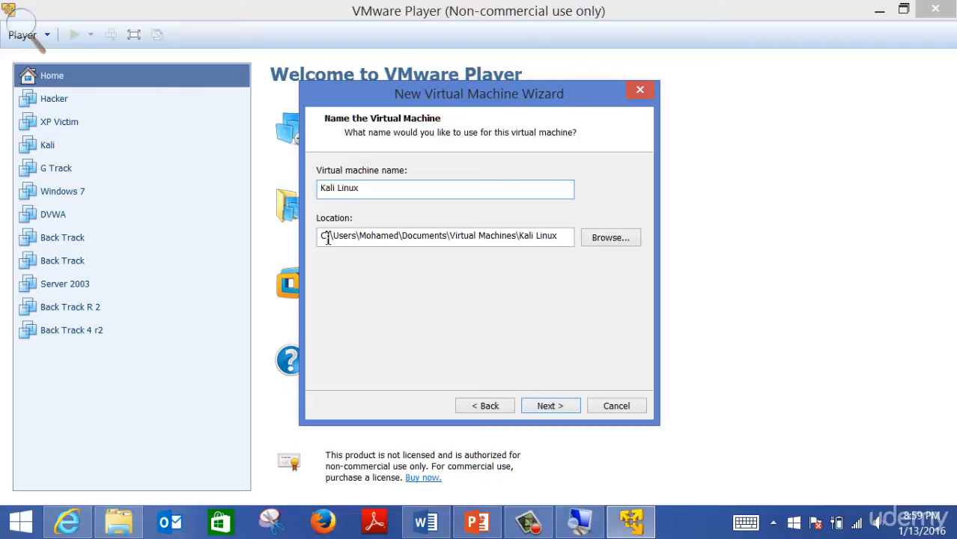
drag(328, 239, 312, 239)
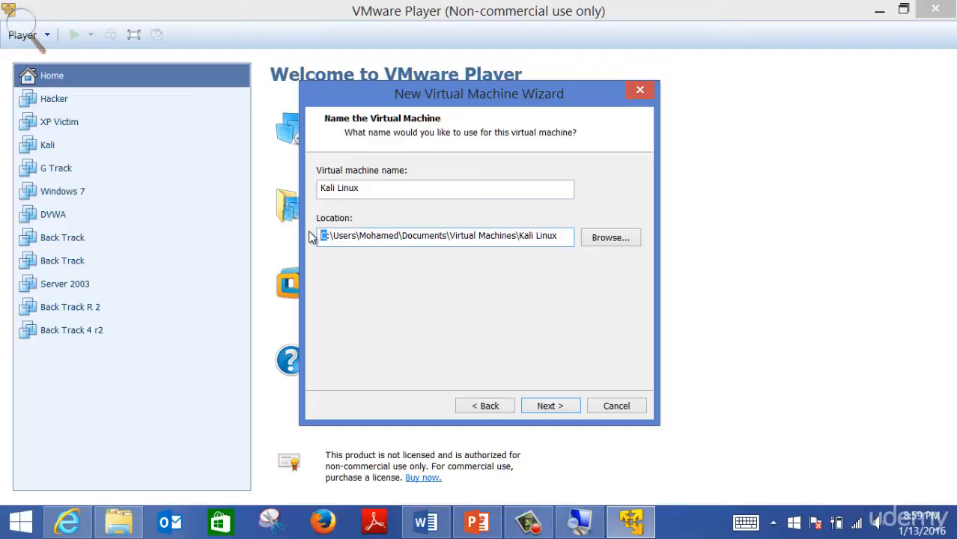
text(E)
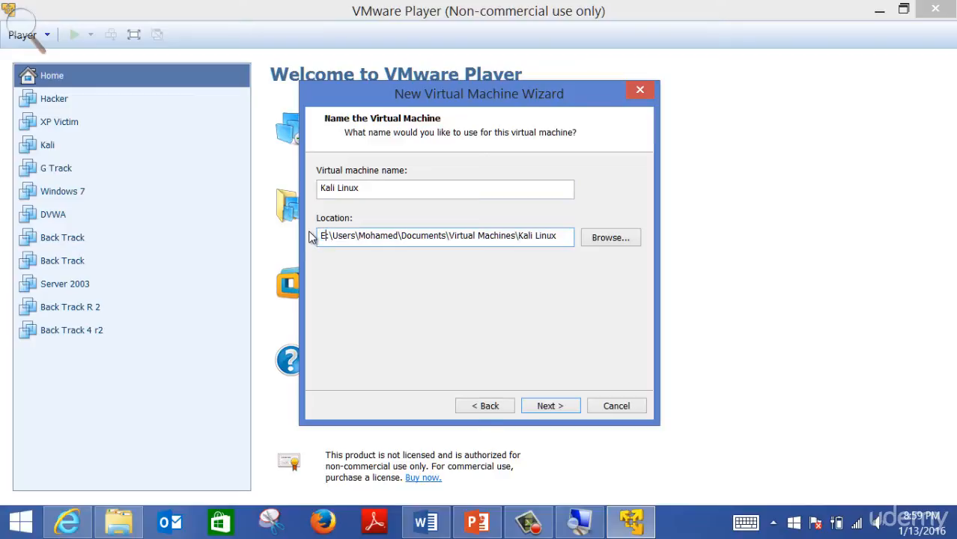
click(548, 406)
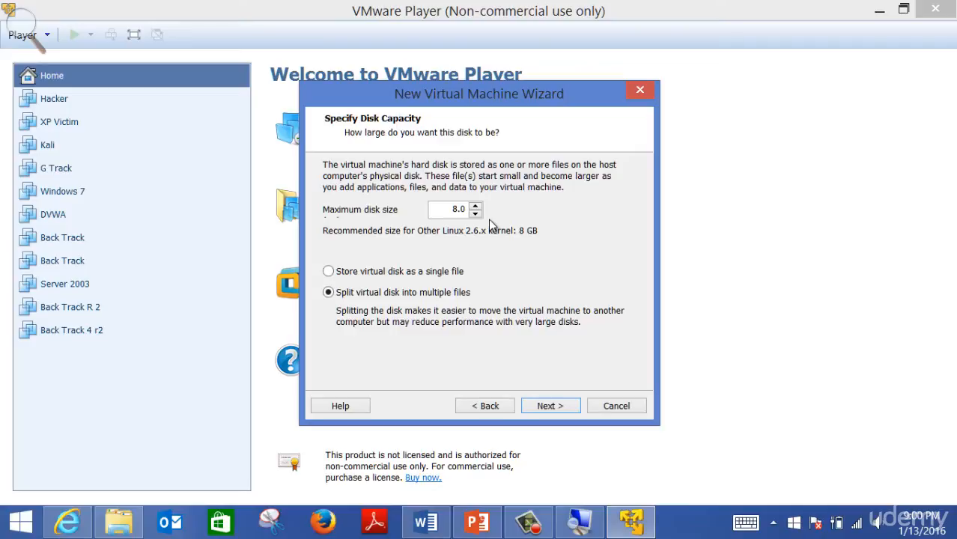
Step: Set the maximum disk size to 12 GB, split into multiple files, and finish creating the virtual machine
double_click(464, 210)
text(12)
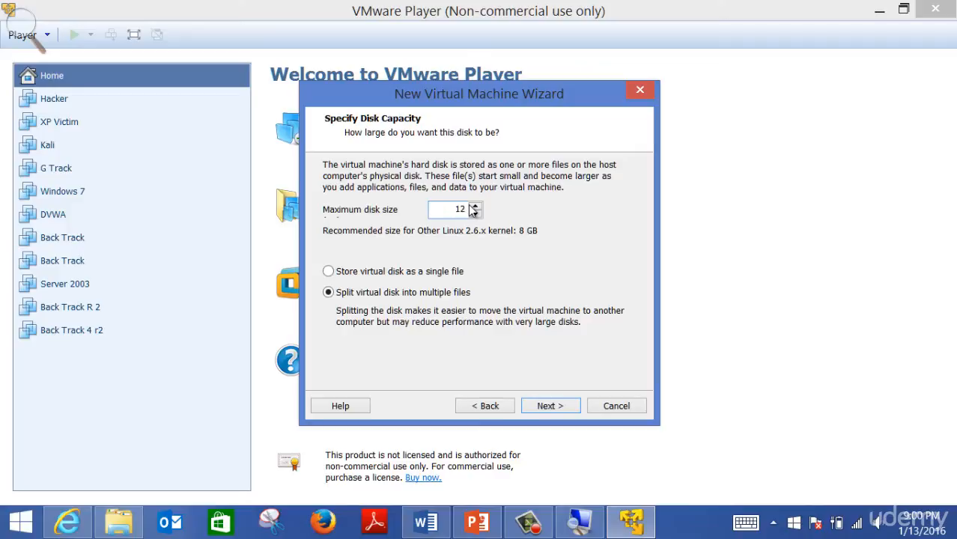
click(546, 406)
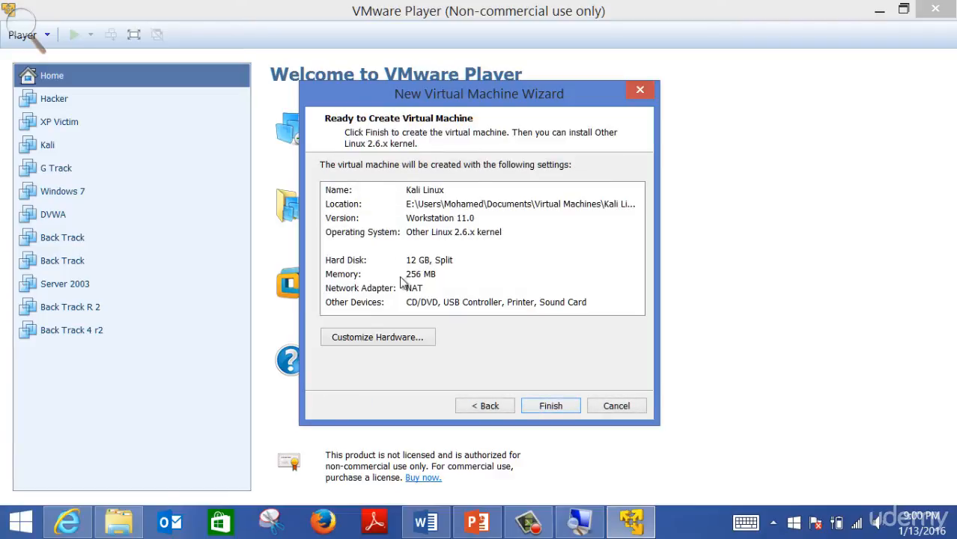
click(548, 406)
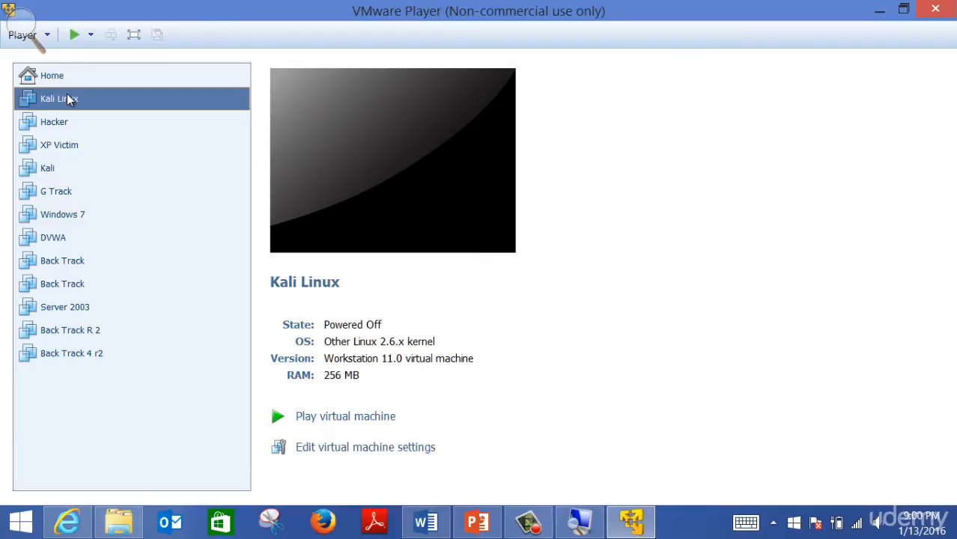
Step: Power on the Kali Linux virtual machine in a smaller window and shut the guest down
right_click(69, 99)
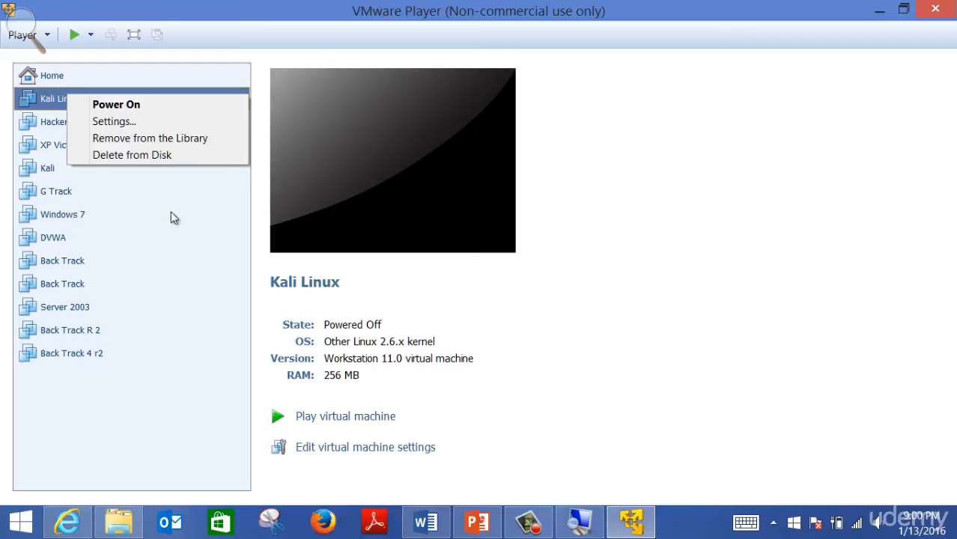
click(356, 418)
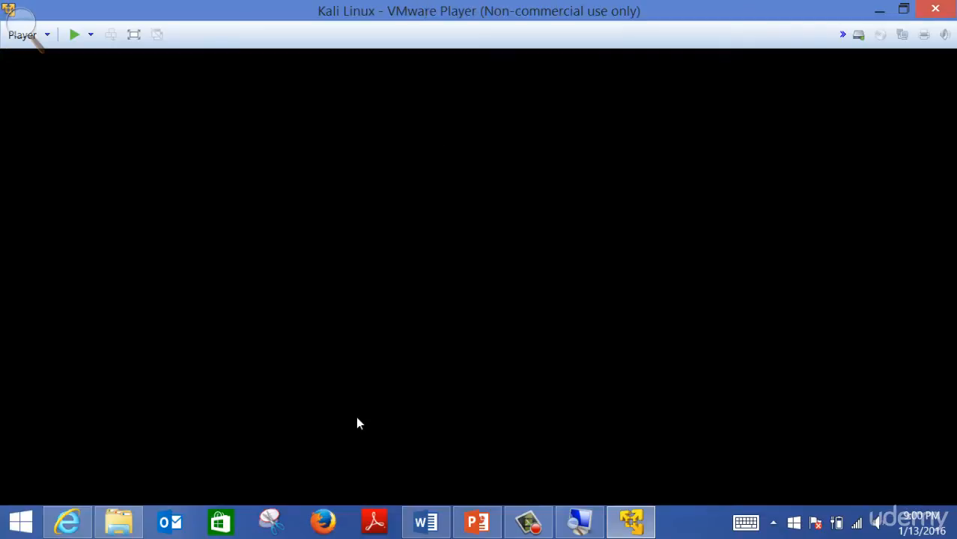
drag(151, 16, 300, 66)
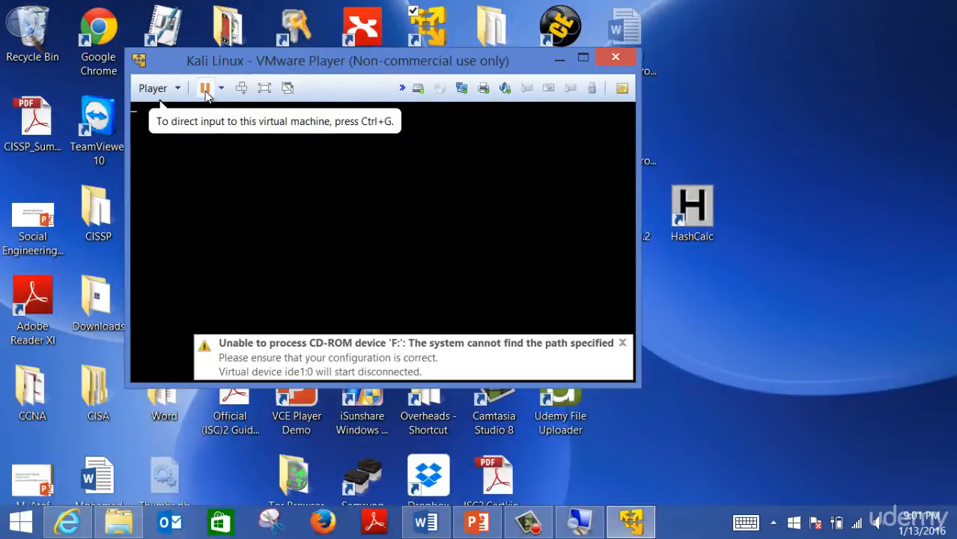
click(221, 88)
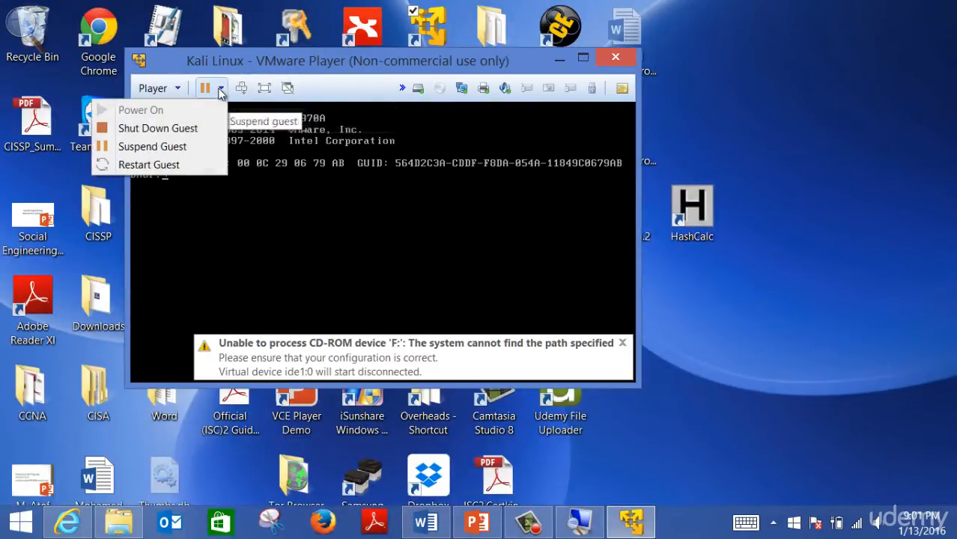
click(146, 126)
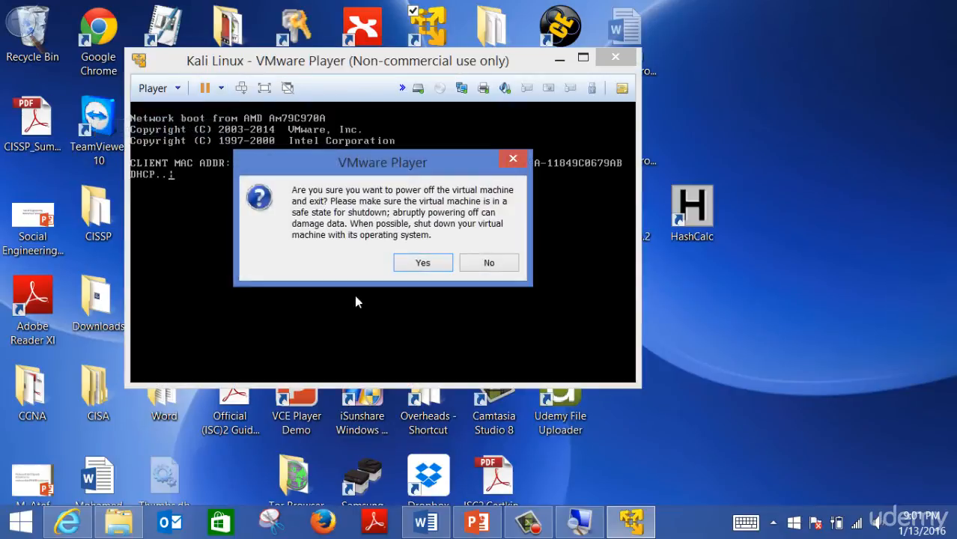
click(413, 263)
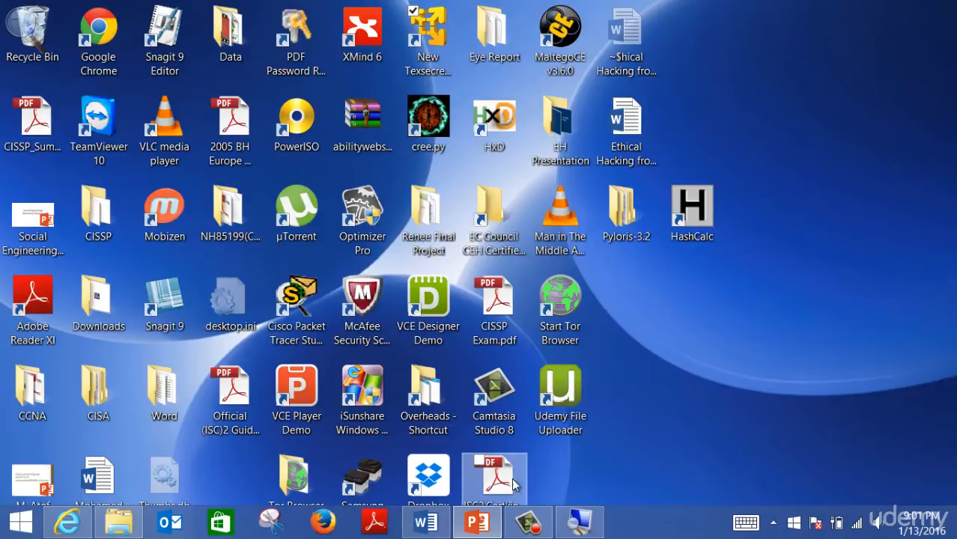
Step: Reopen VMware Player and set the Kali Linux virtual machine's memory to 2048 MB
double_click(423, 45)
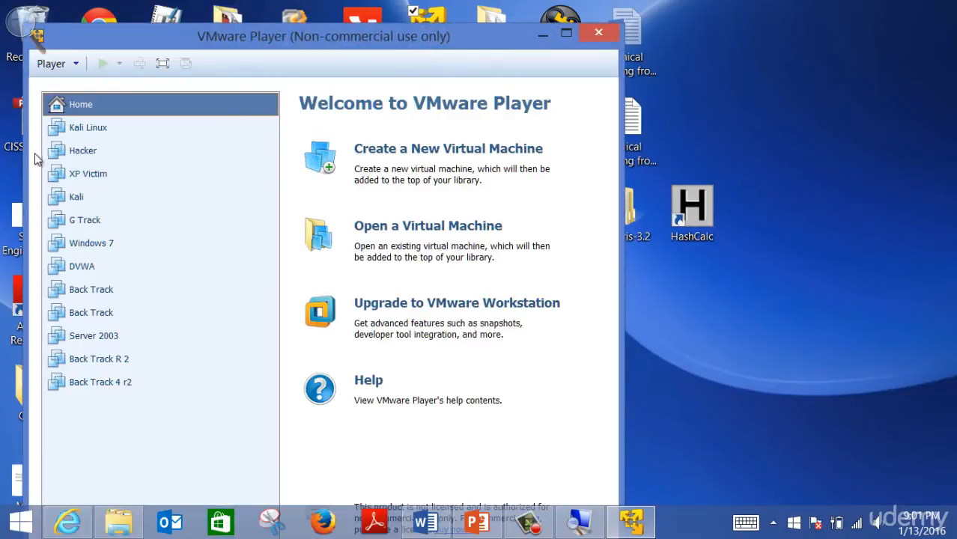
click(85, 129)
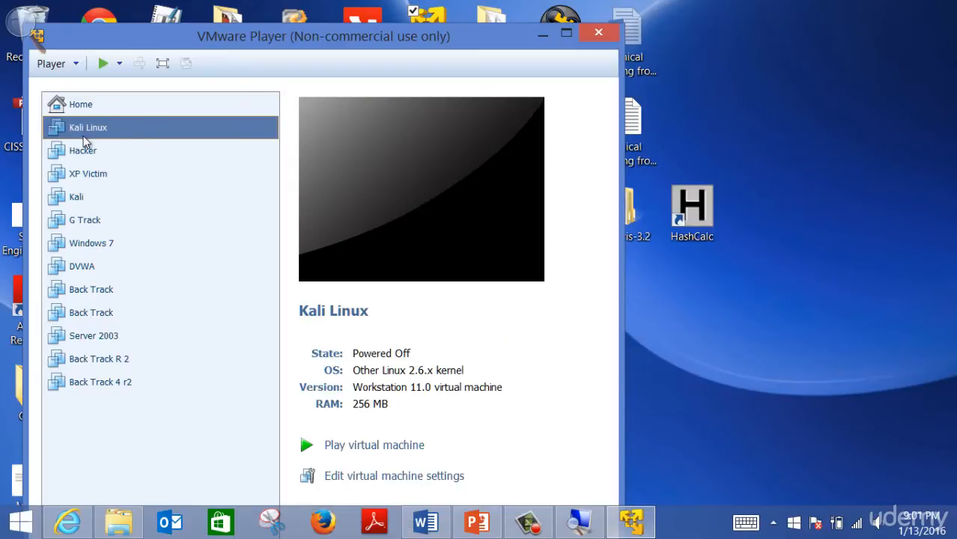
right_click(97, 132)
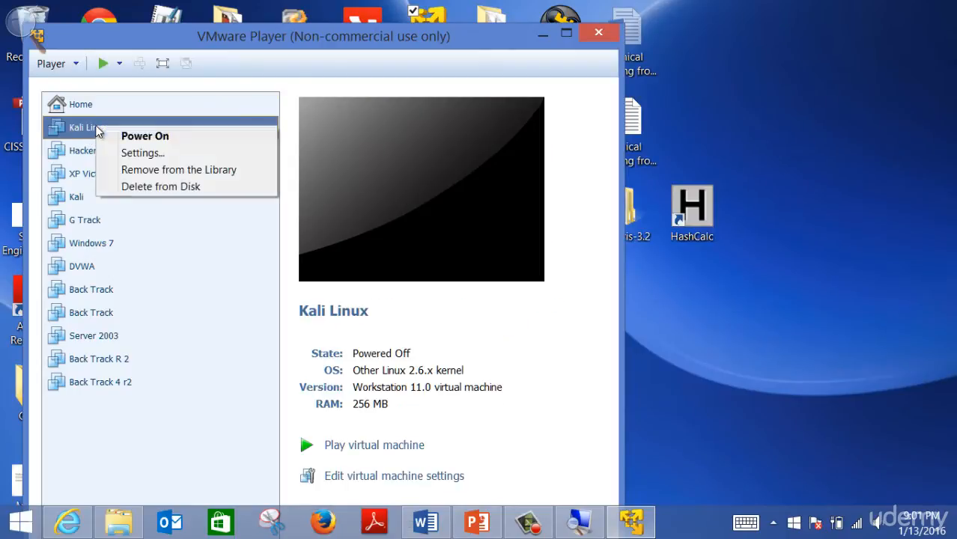
click(131, 156)
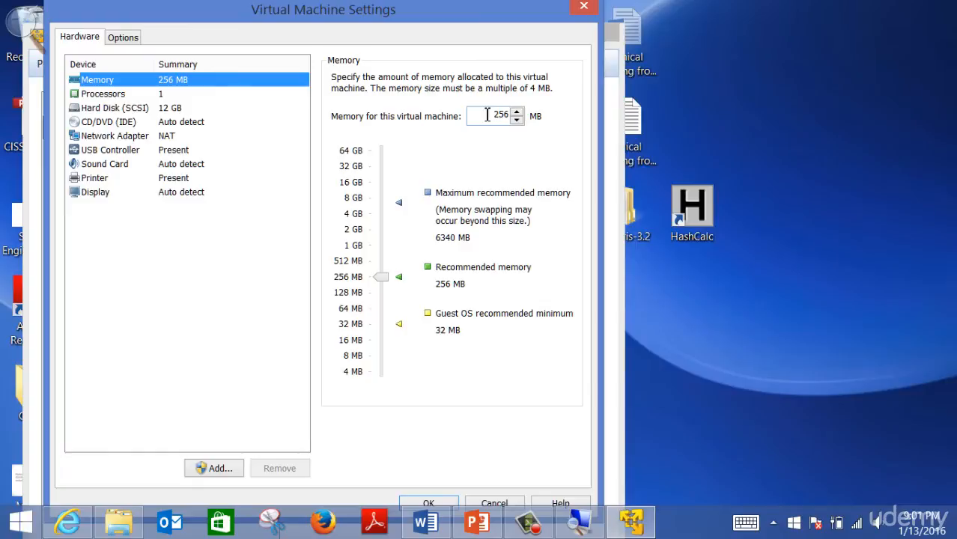
drag(487, 114, 514, 116)
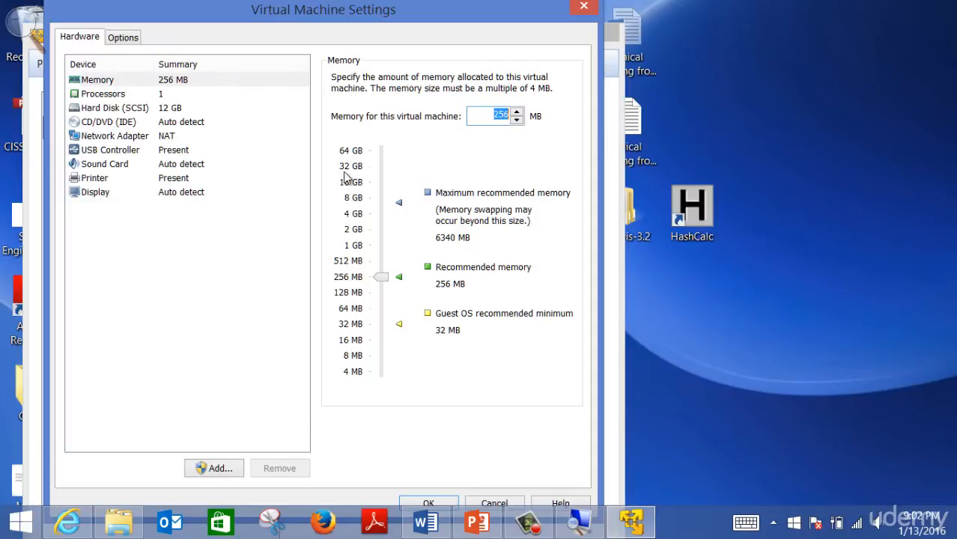
click(355, 233)
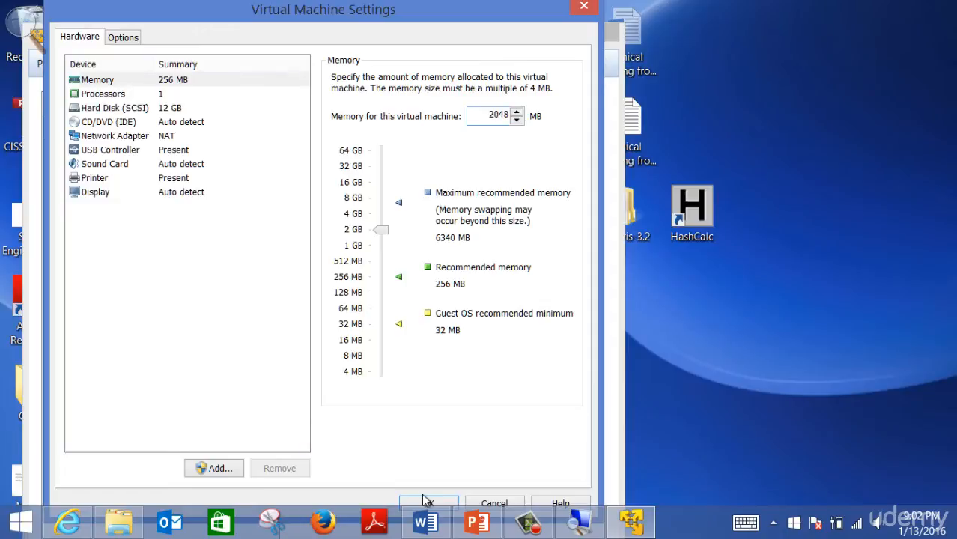
click(552, 505)
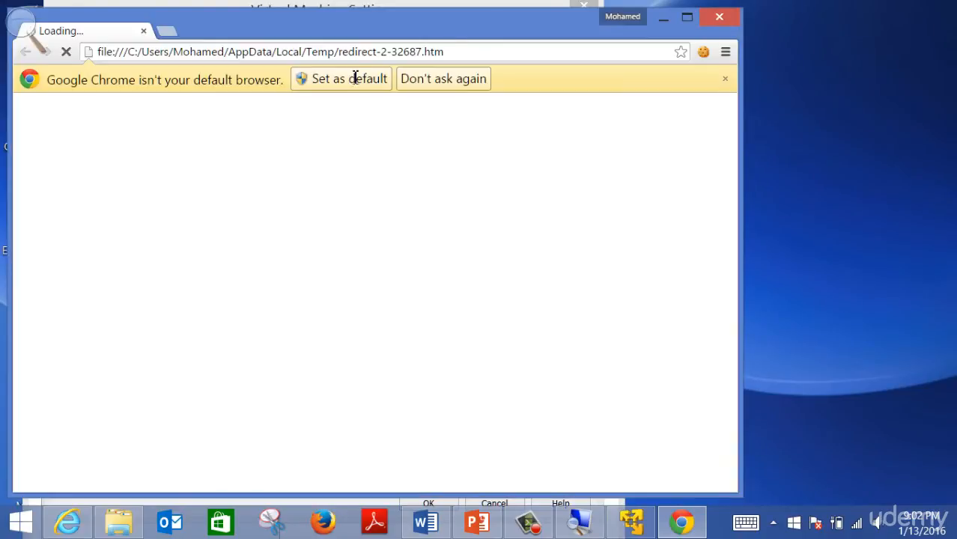
click(718, 17)
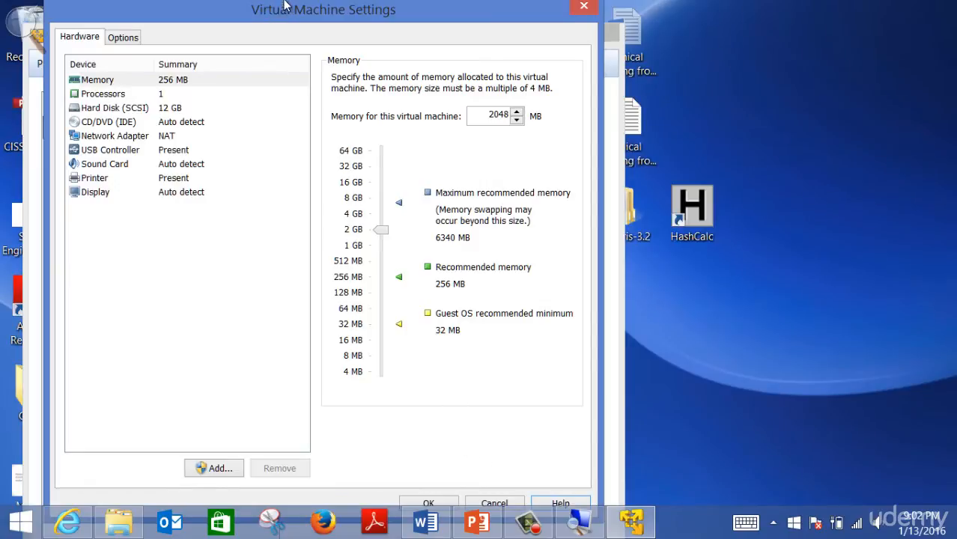
drag(268, 12, 266, 1)
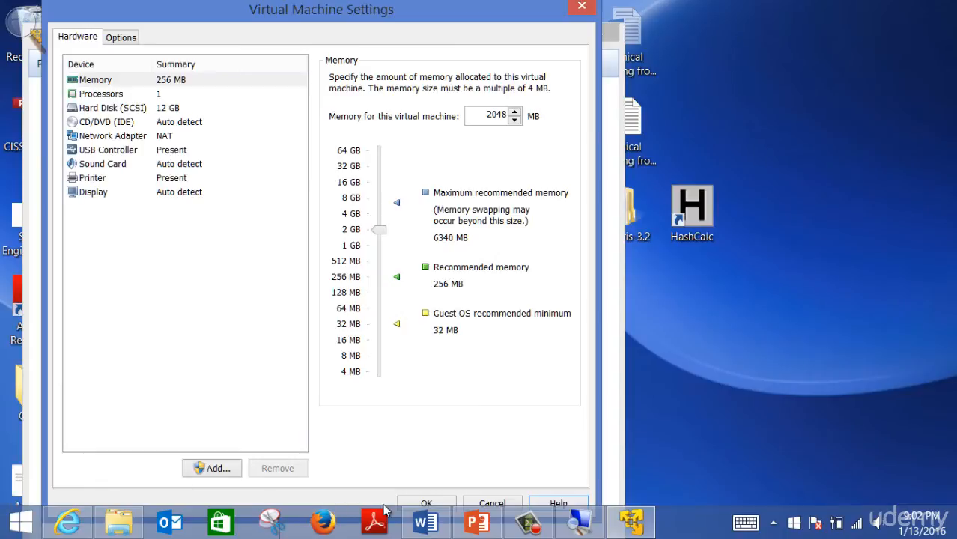
click(428, 505)
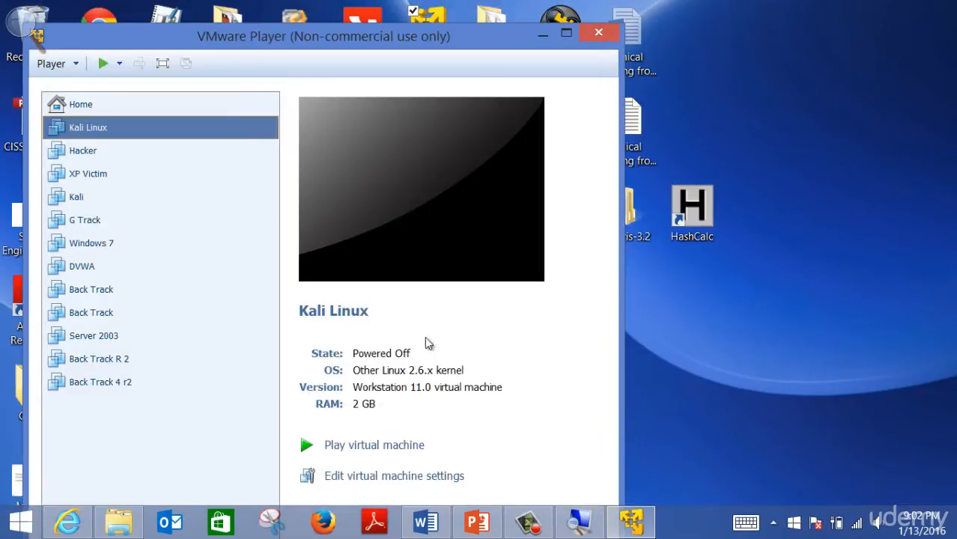
Step: Switch the Kali Linux virtual machine's CD/DVD drive to use an ISO image file and open the file browser for it
right_click(94, 130)
click(142, 156)
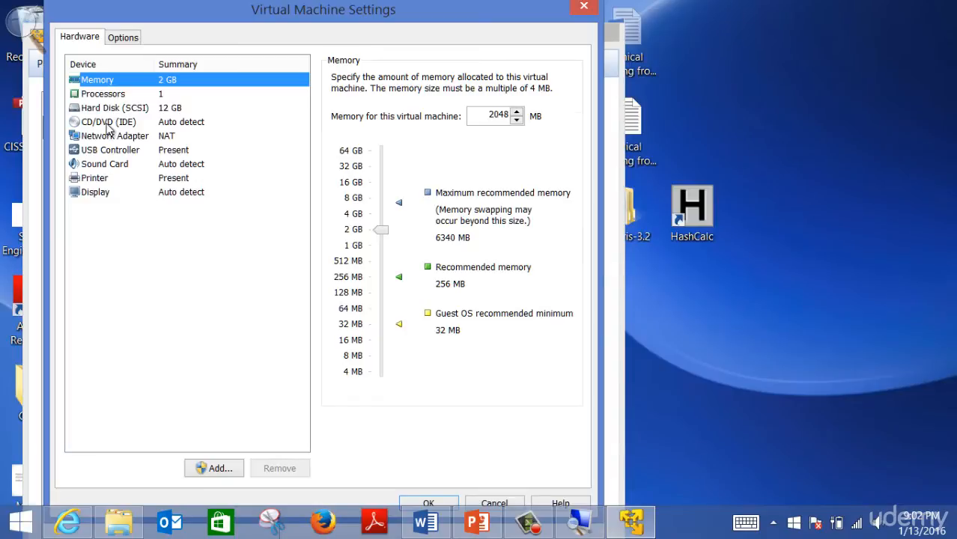
click(108, 124)
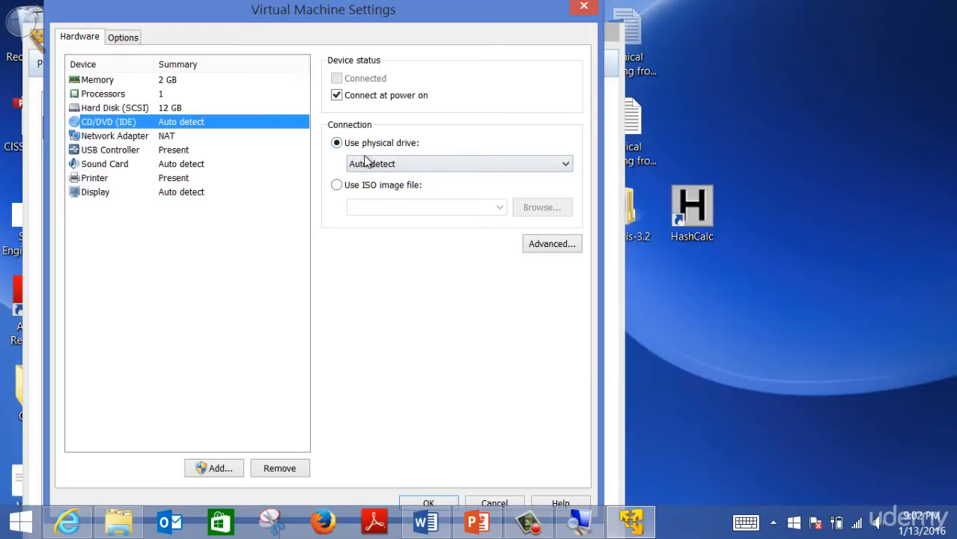
click(337, 186)
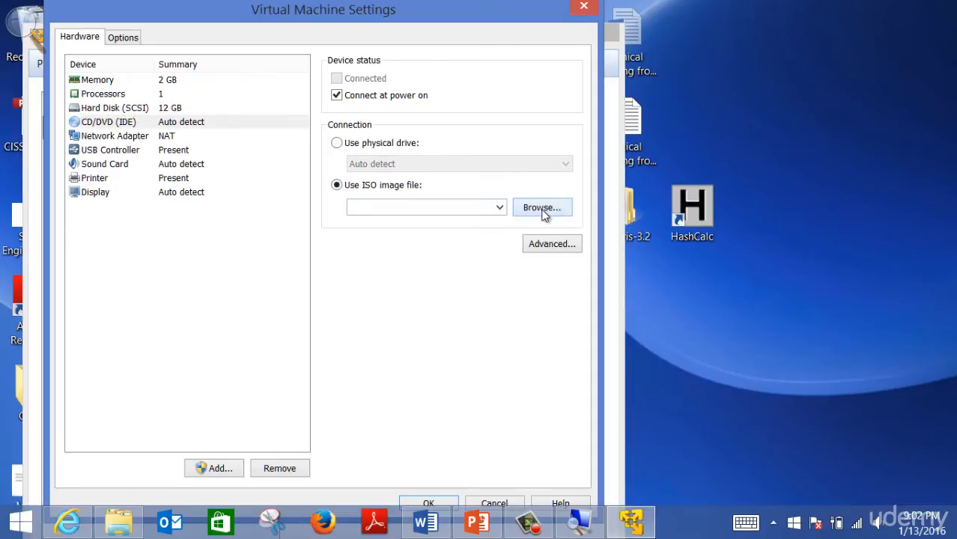
click(542, 208)
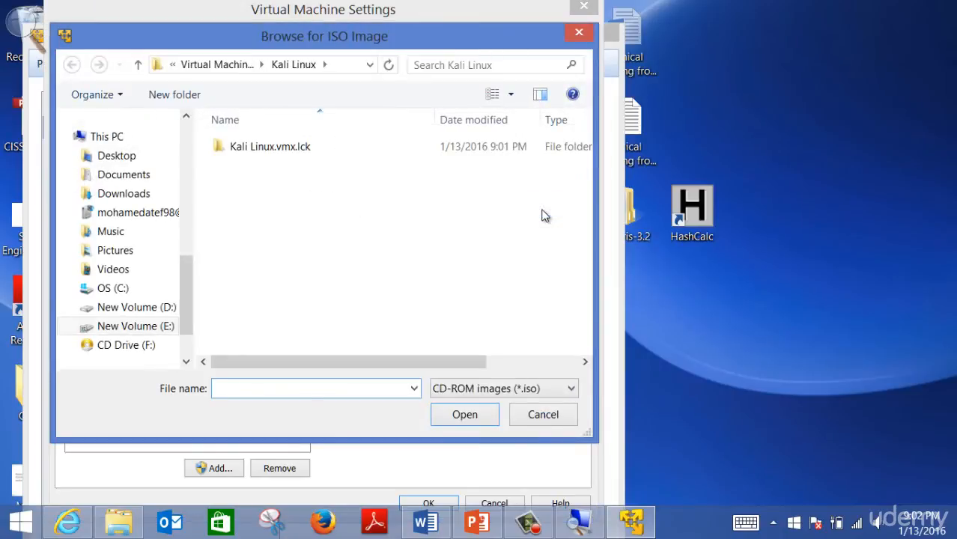
click(150, 328)
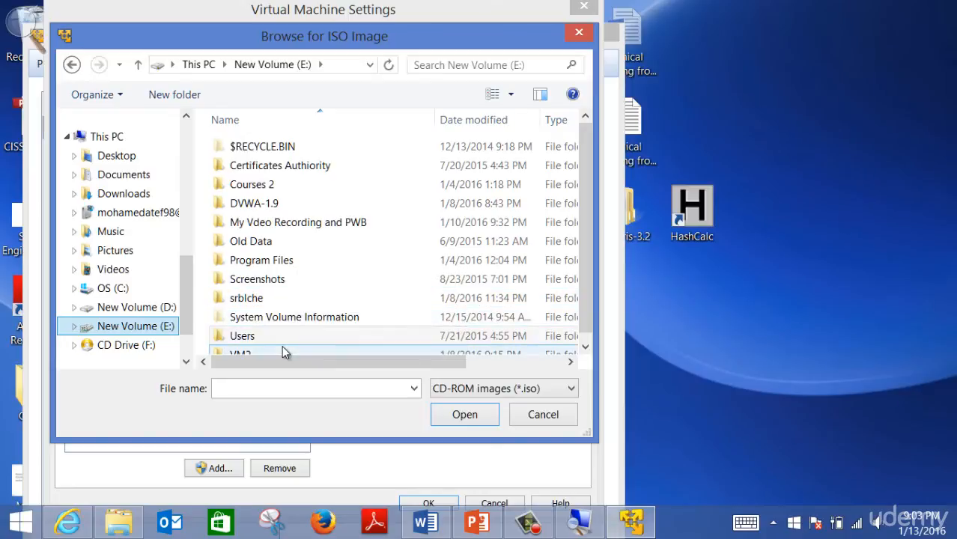
click(279, 320)
scroll(279, 322, down, 1)
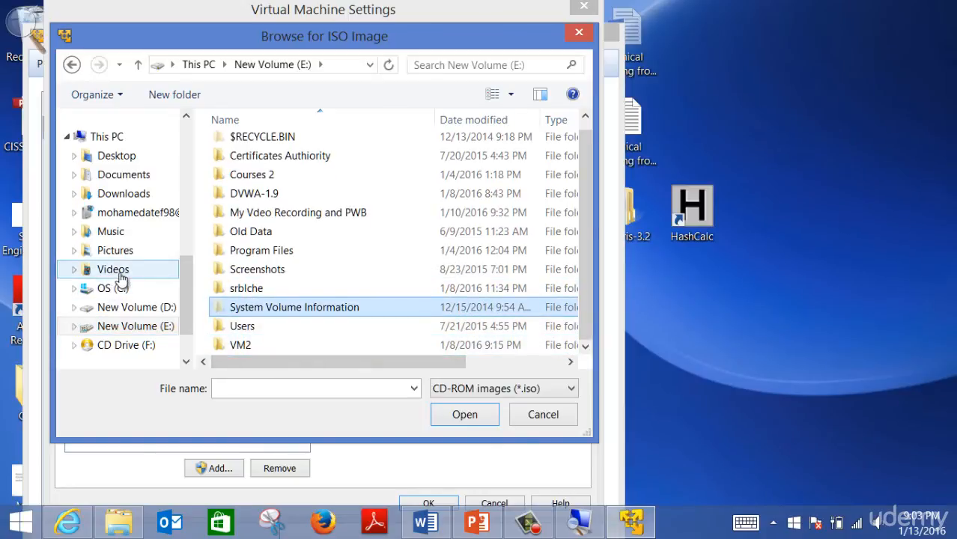
Step: Choose kali-linux-1.1.0-i386.iso from the ISO Images folder under VM and ISO on drive D: and save the virtual machine settings
click(125, 309)
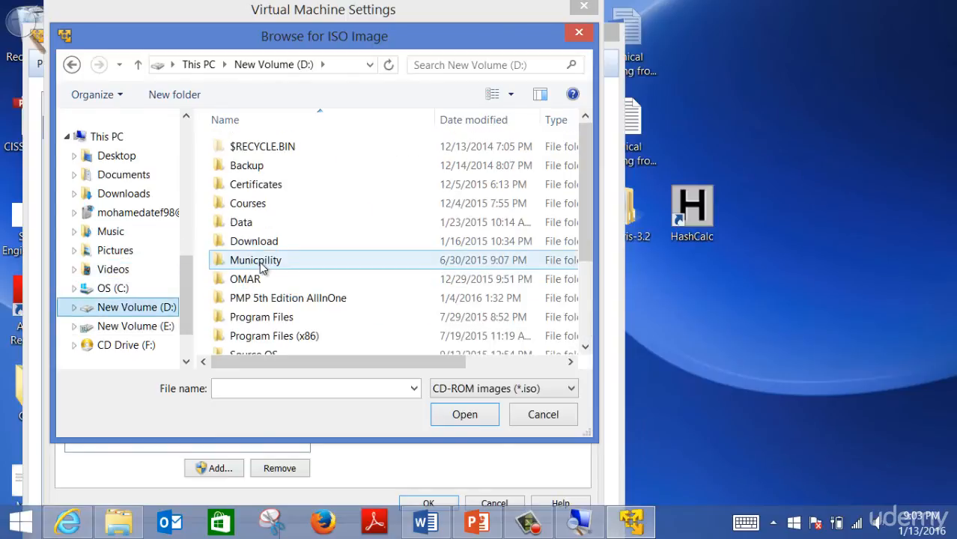
click(262, 269)
scroll(266, 269, down, 2)
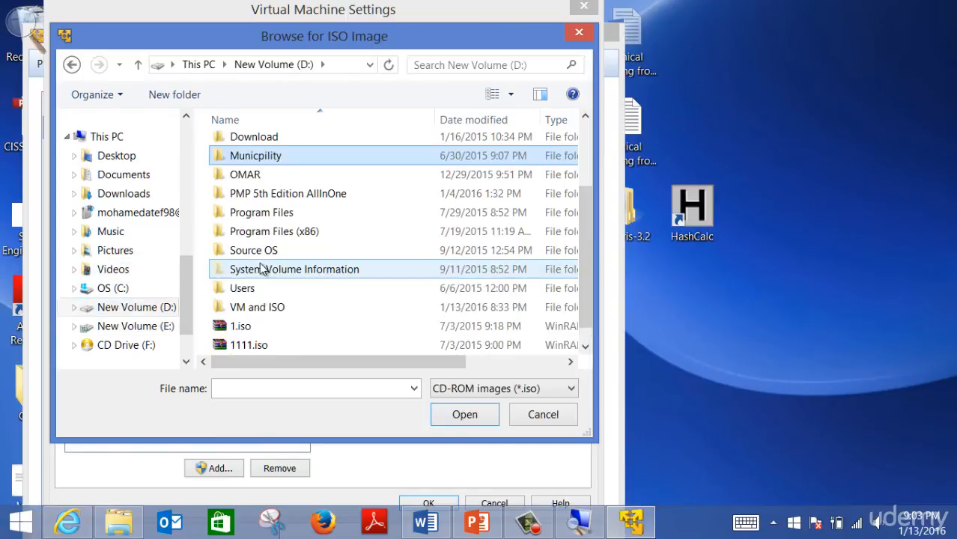
double_click(257, 308)
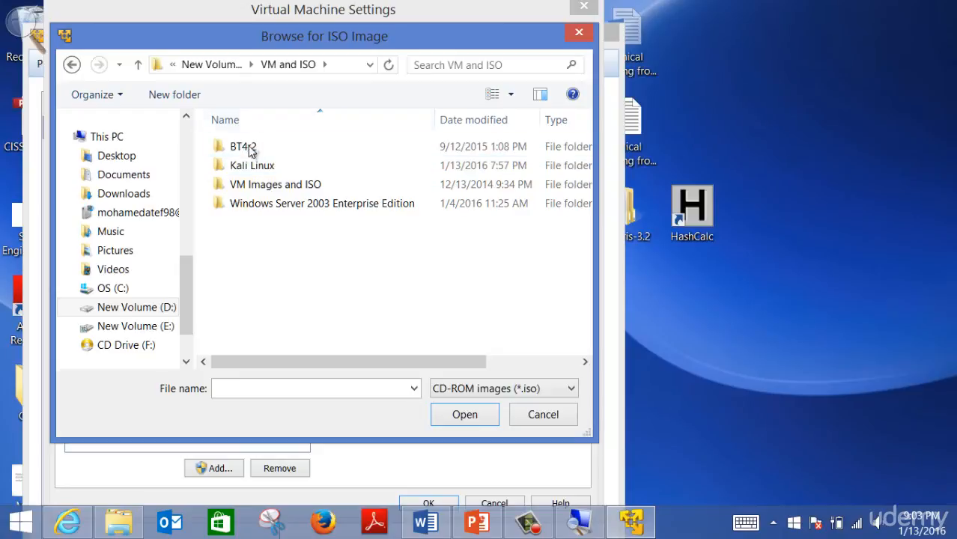
double_click(250, 186)
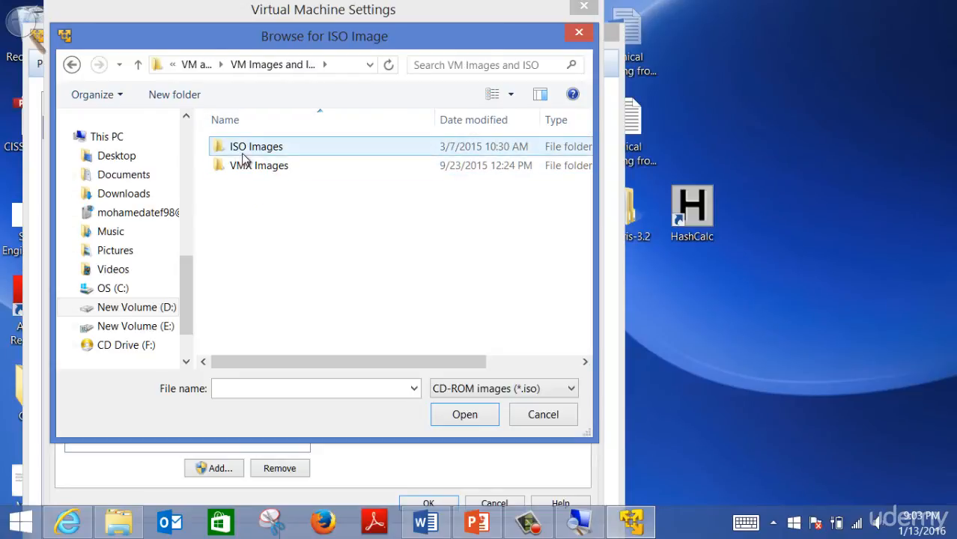
double_click(242, 159)
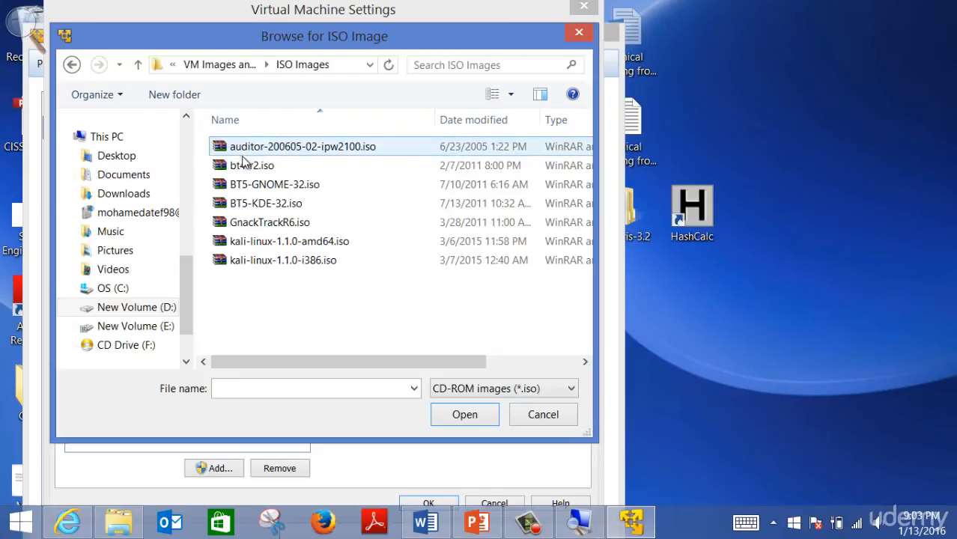
click(255, 248)
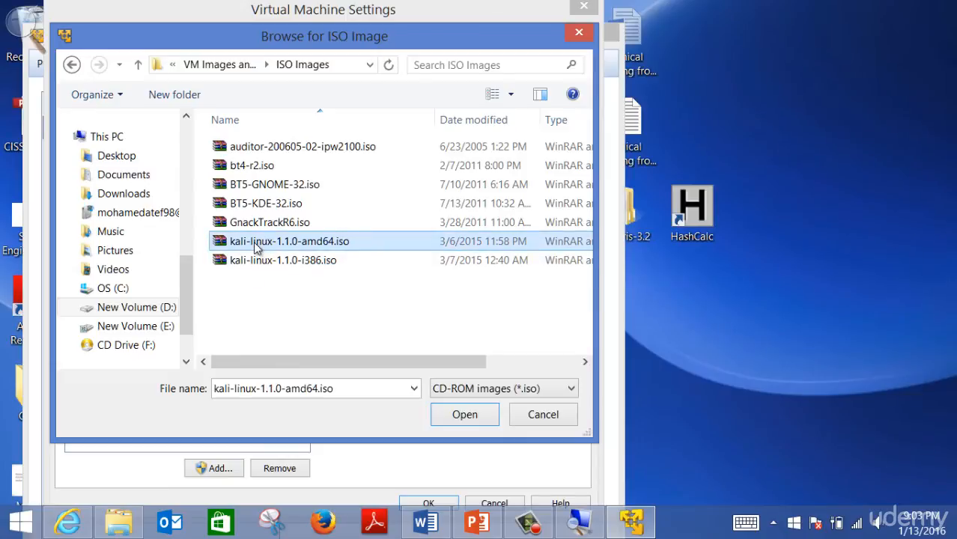
click(313, 266)
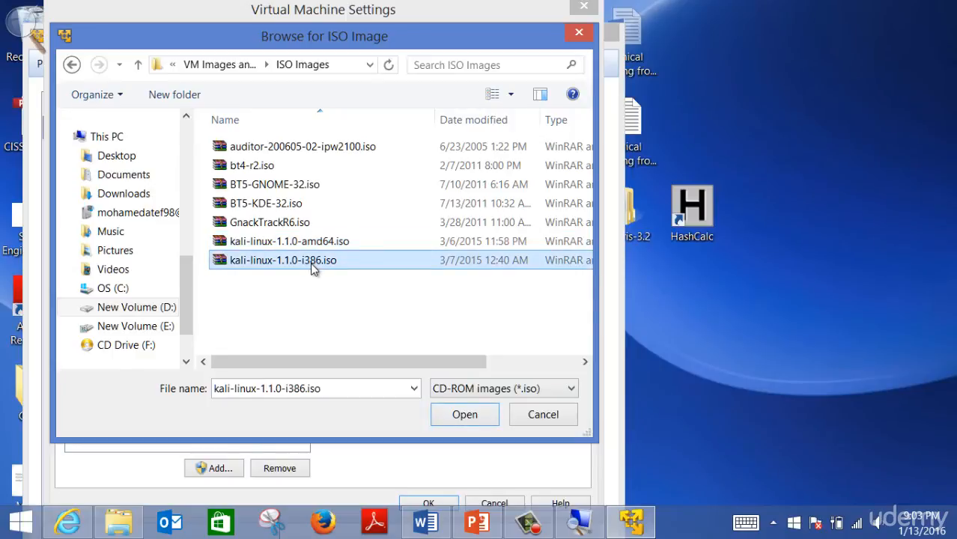
click(441, 417)
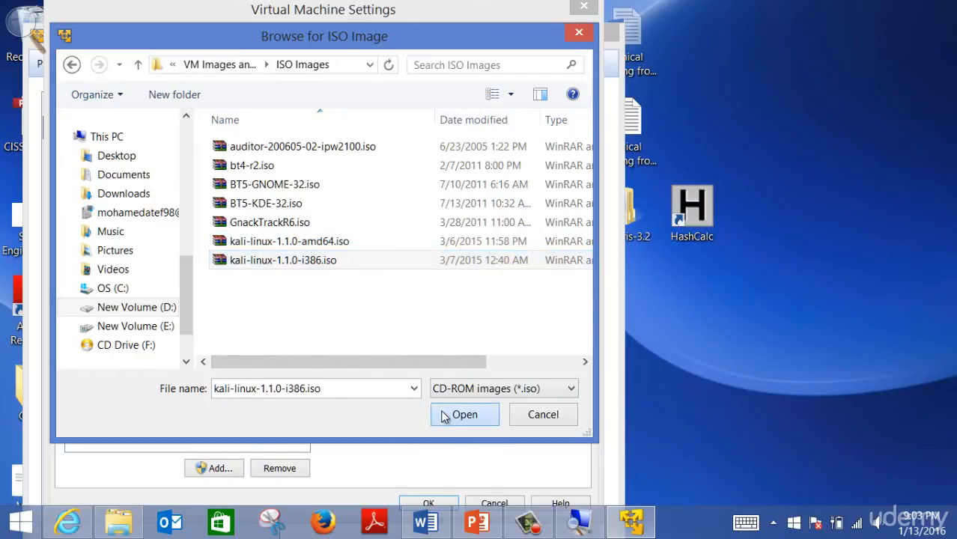
click(425, 504)
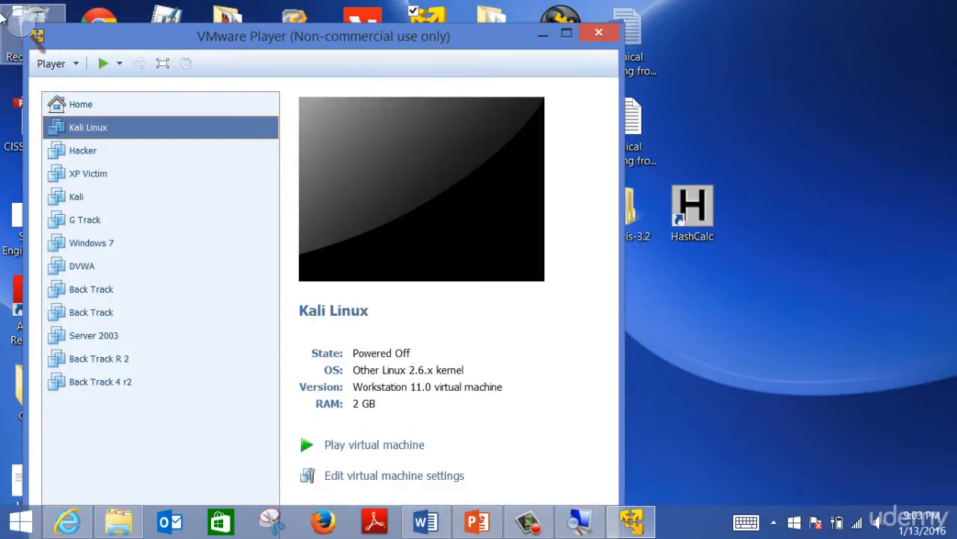
Step: Power on the Kali Linux virtual machine, postponing the VMware Tools download, and power it off at the boot menu
right_click(142, 132)
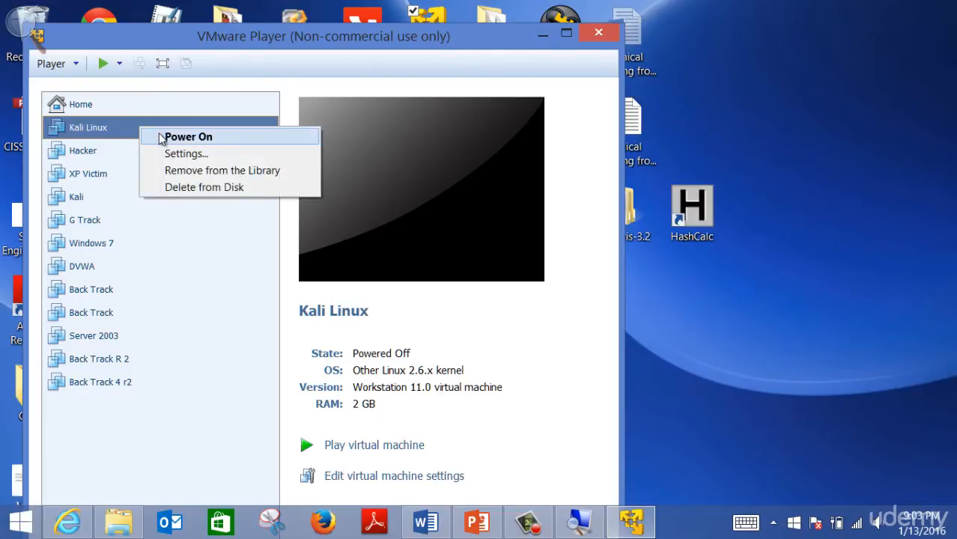
click(159, 133)
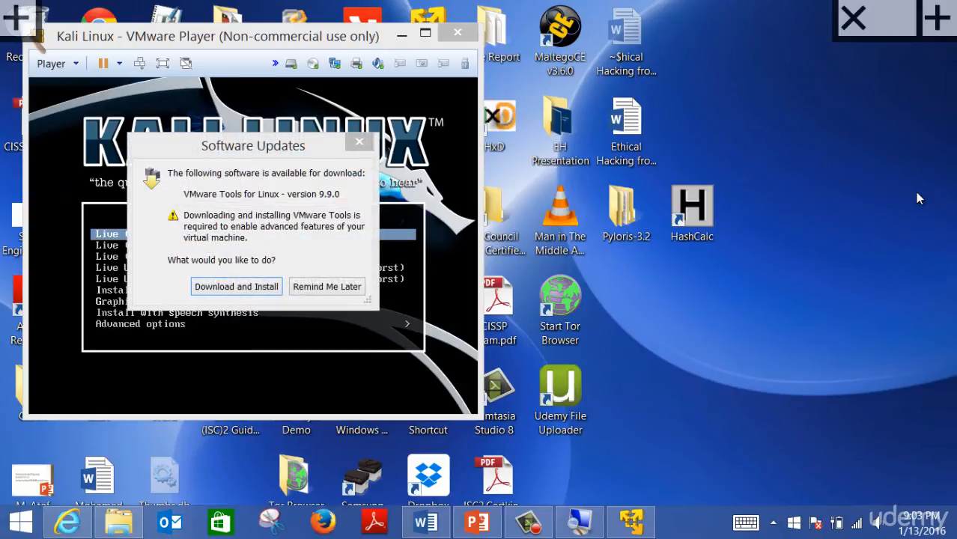
click(326, 287)
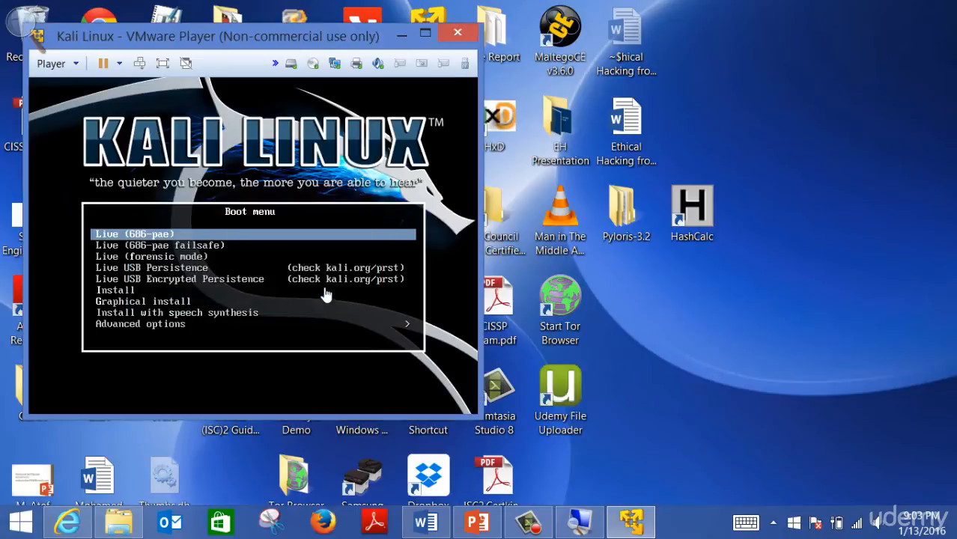
click(459, 33)
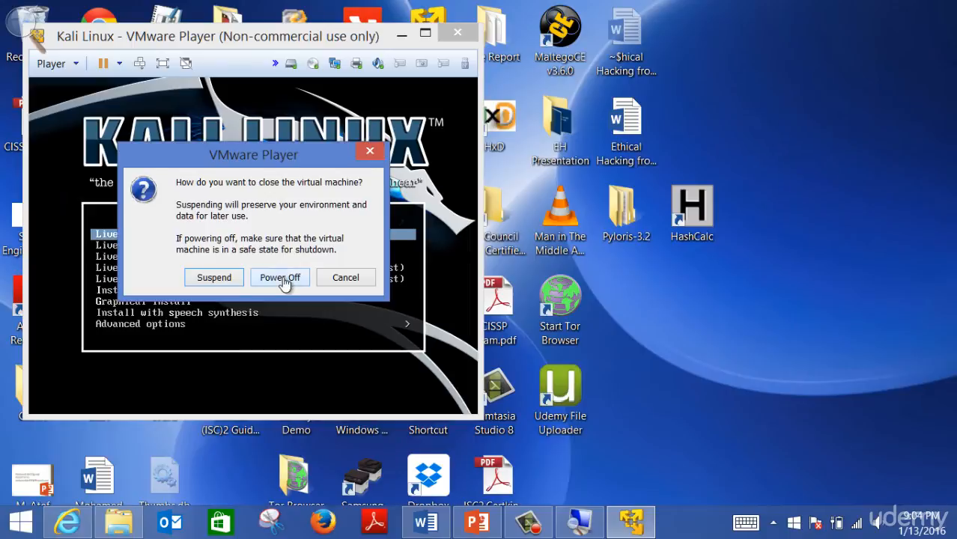
click(282, 278)
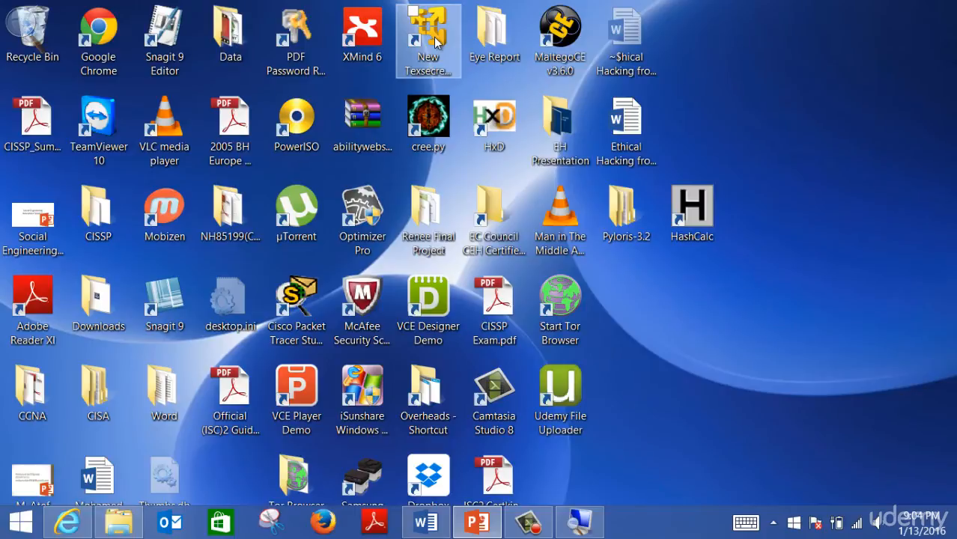
Step: Reopen VMware Player and permanently delete the Kali Linux virtual machine from disk
double_click(435, 43)
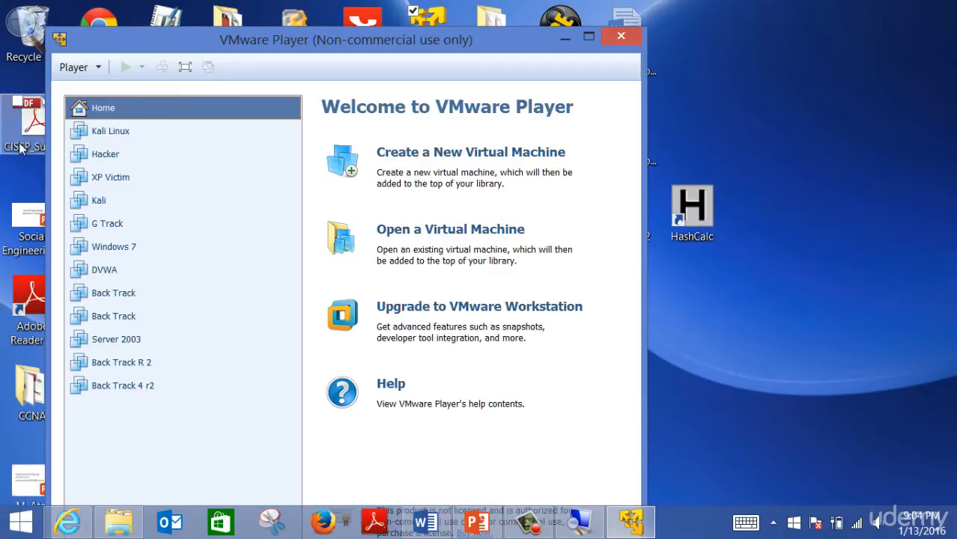
click(99, 133)
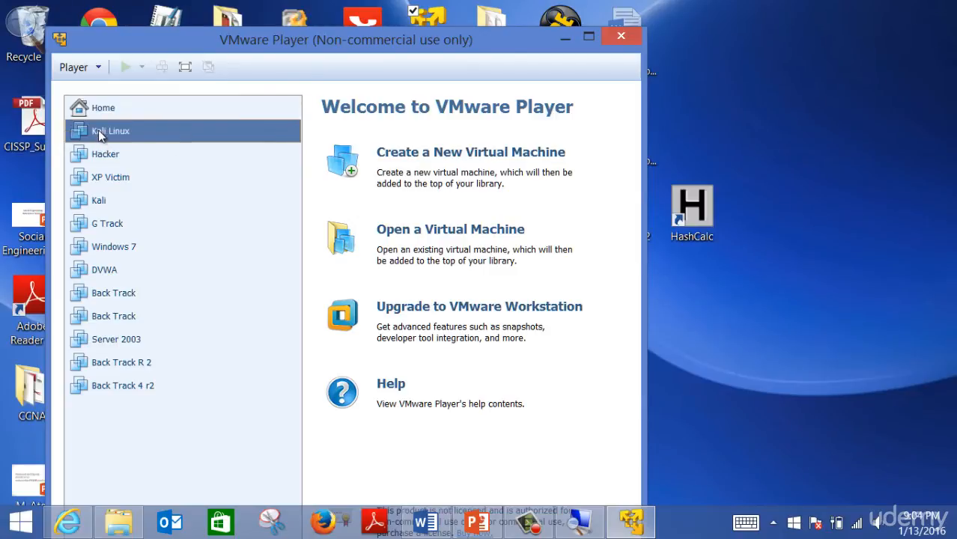
right_click(99, 133)
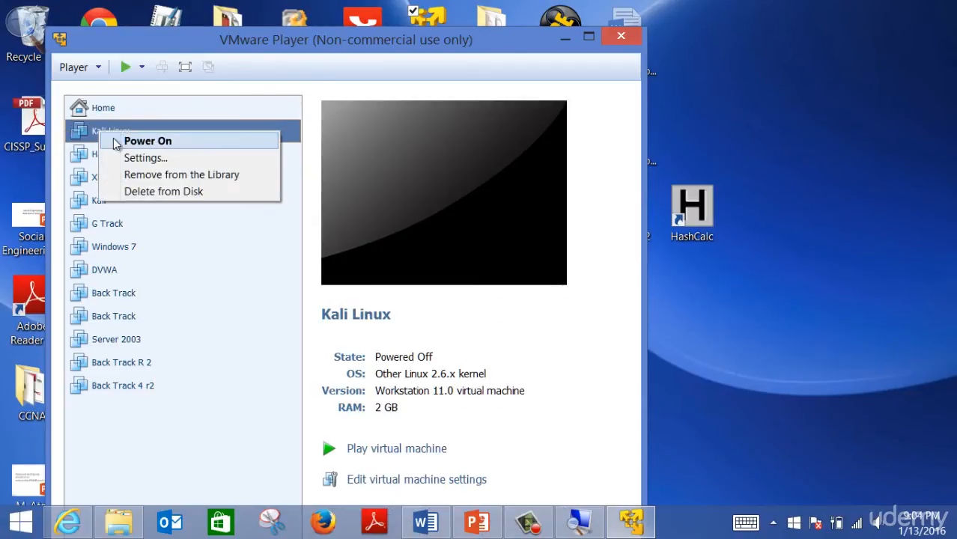
click(149, 193)
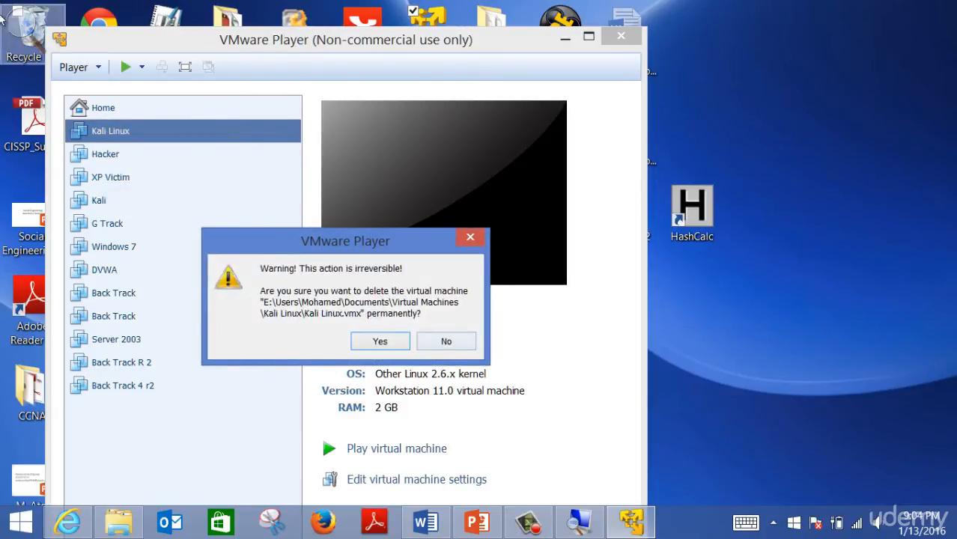
click(386, 341)
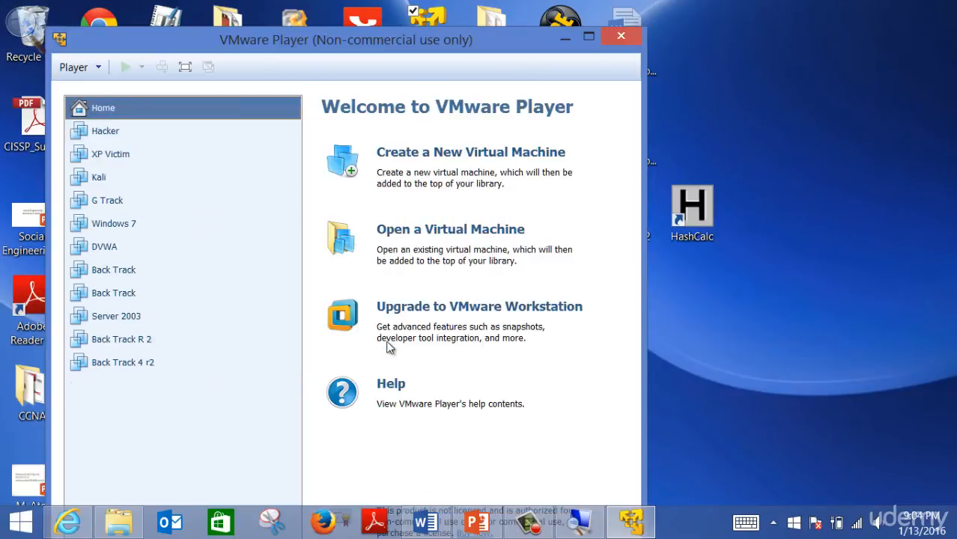
Step: Start creating a virtual machine whose operating system is installed later, choosing Microsoft Windows, version Windows 7, as the guest
click(435, 151)
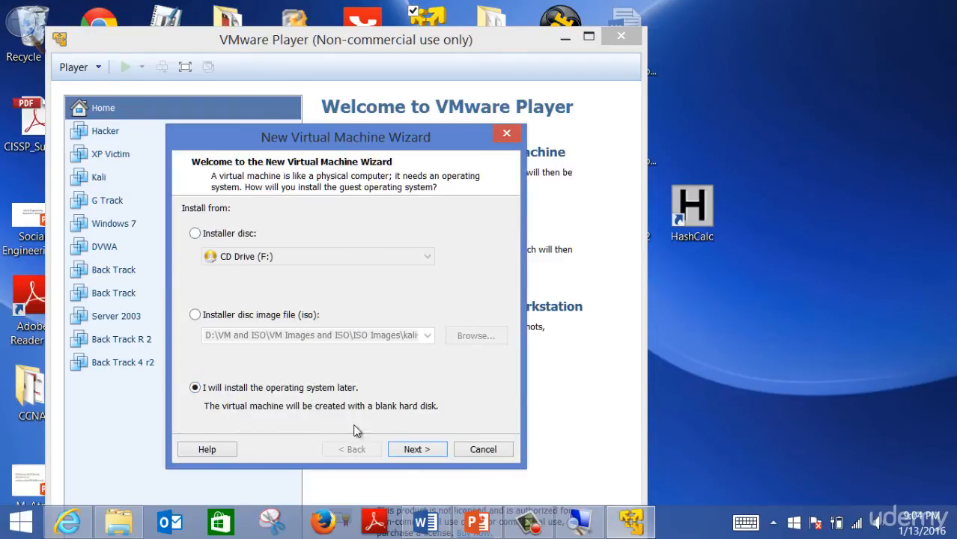
click(415, 450)
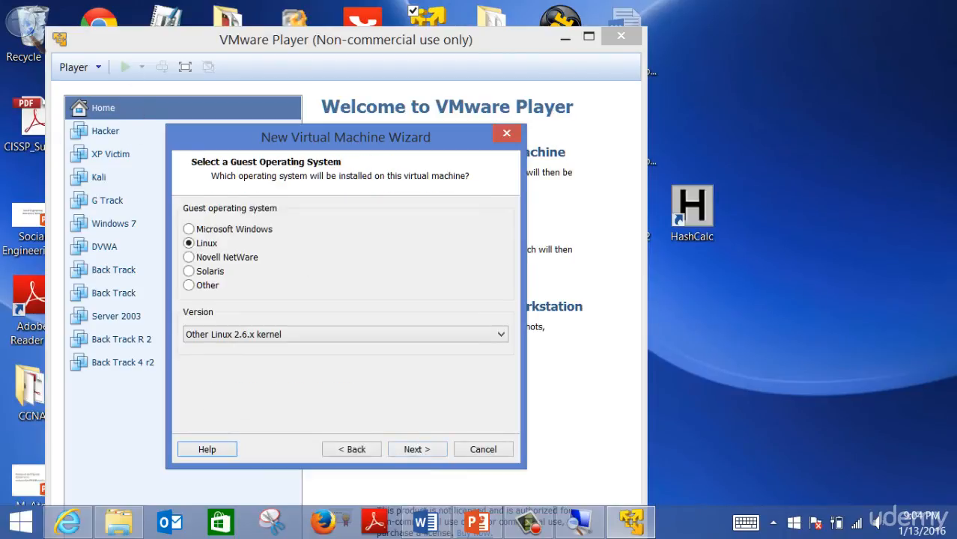
click(207, 230)
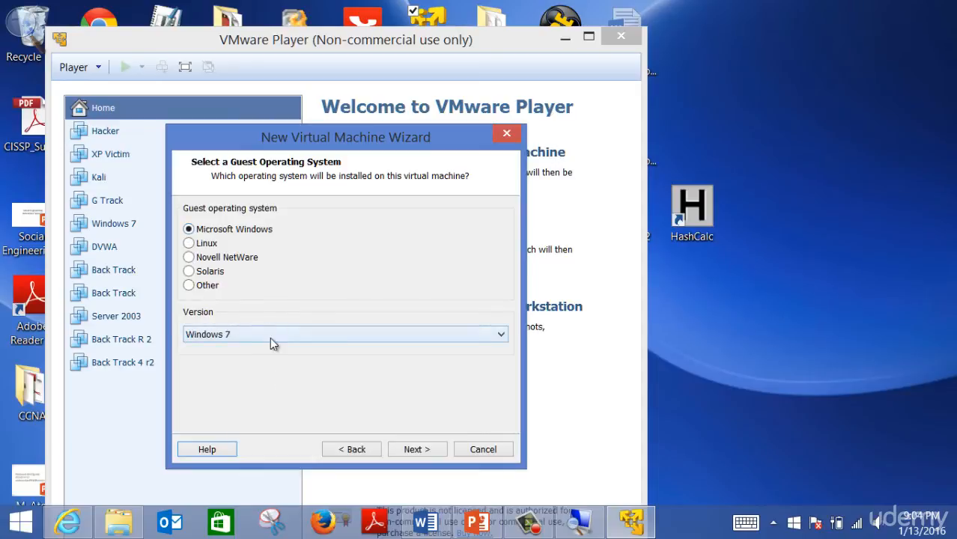
click(411, 449)
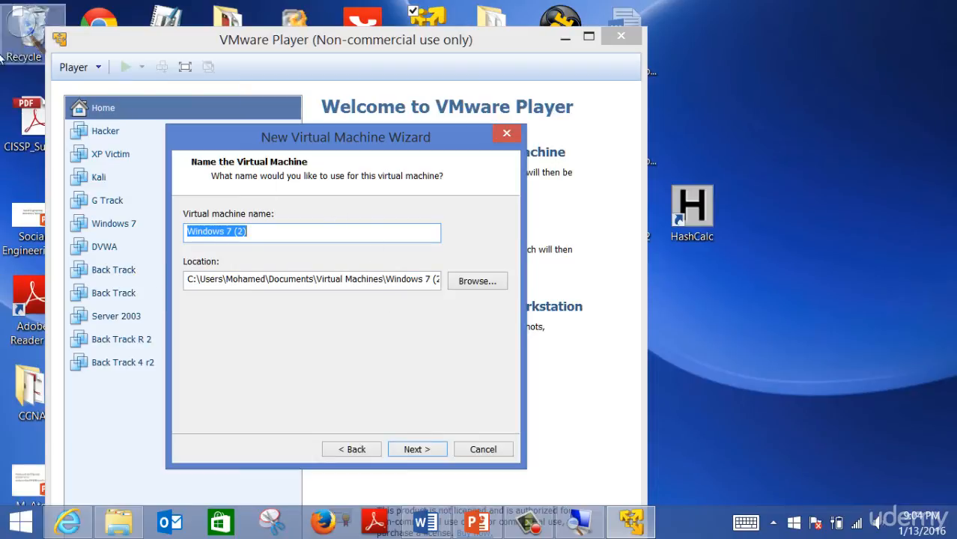
Step: Change the new virtual machine's location to drive E:, continue with that folder, and create it with a 60 GB disk split into multiple files
drag(192, 280, 168, 280)
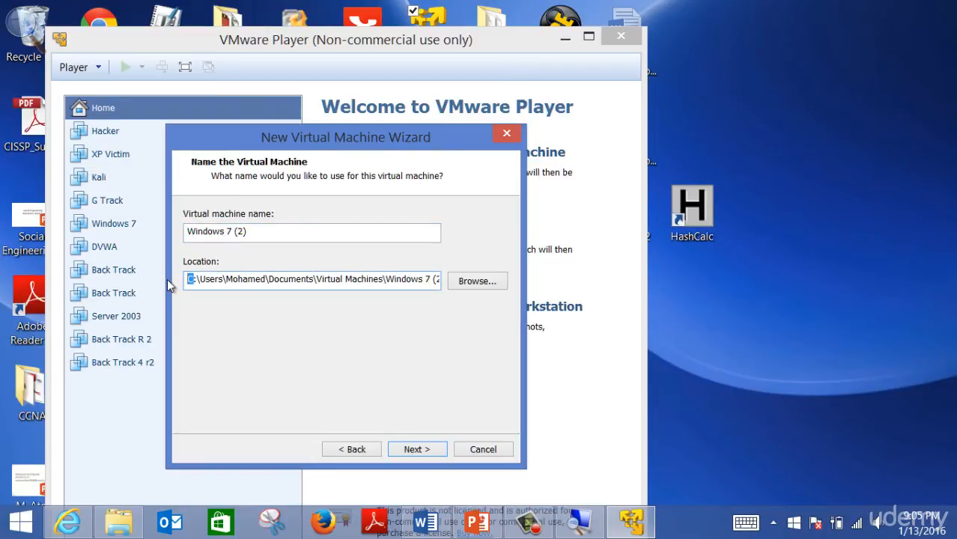
text(E)
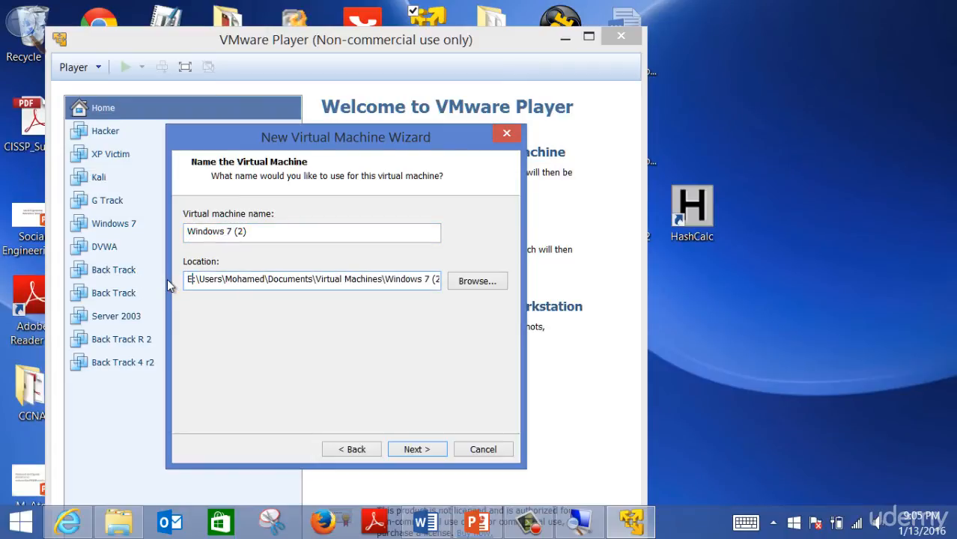
click(412, 450)
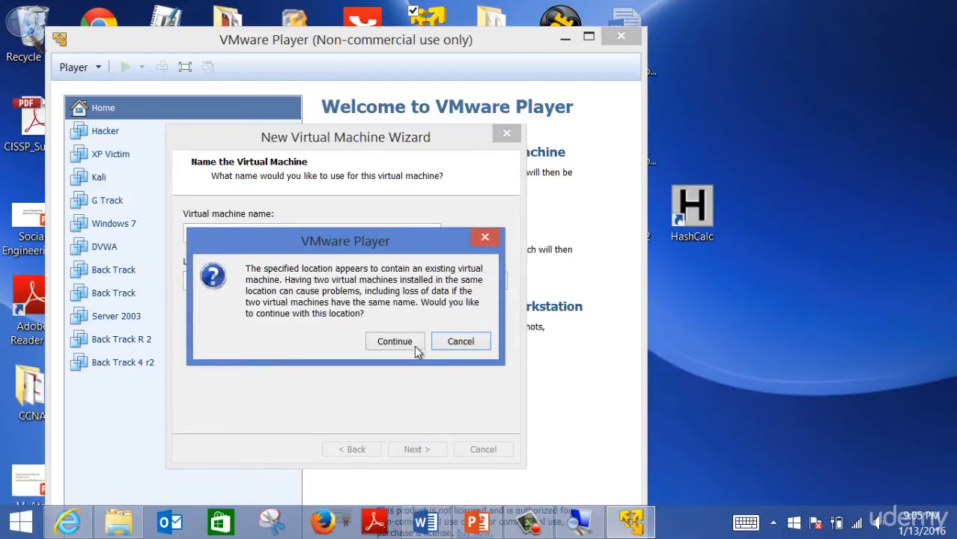
click(397, 338)
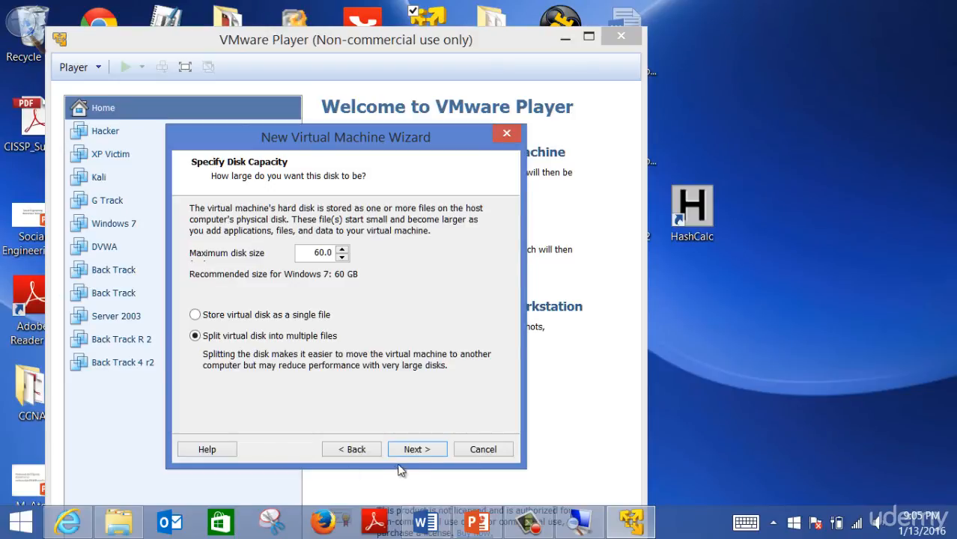
click(417, 448)
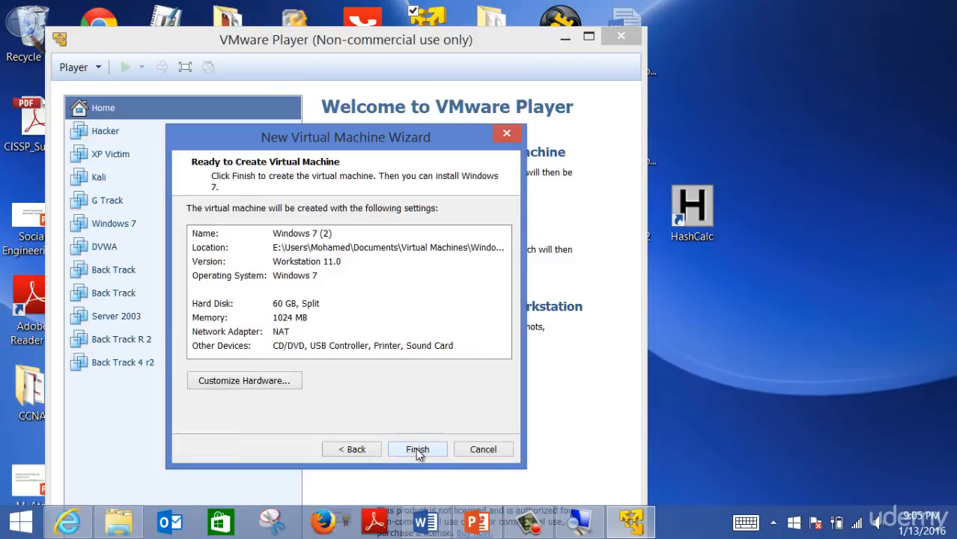
click(417, 449)
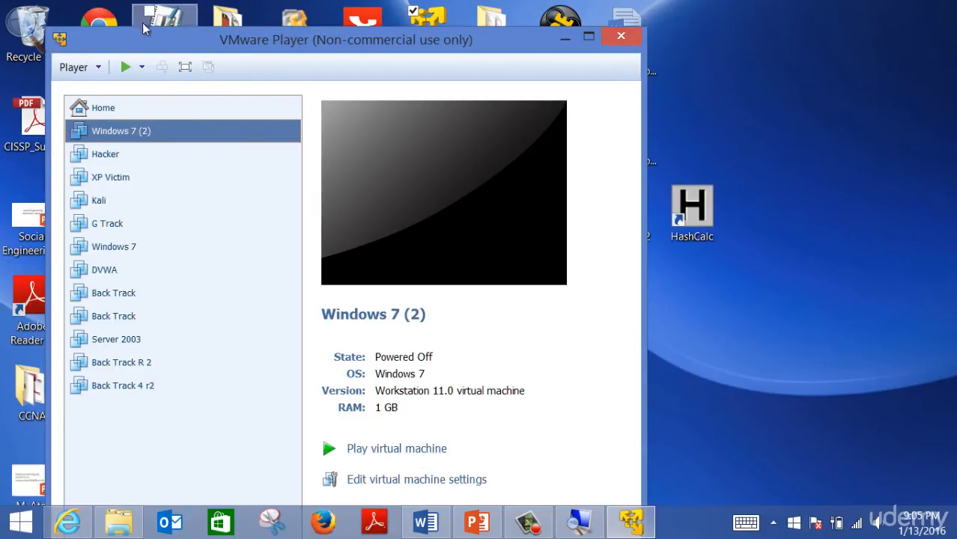
Step: Set the Windows 7 (2) virtual machine's CD/DVD drive to use an ISO image file and open the file browser for it
right_click(183, 135)
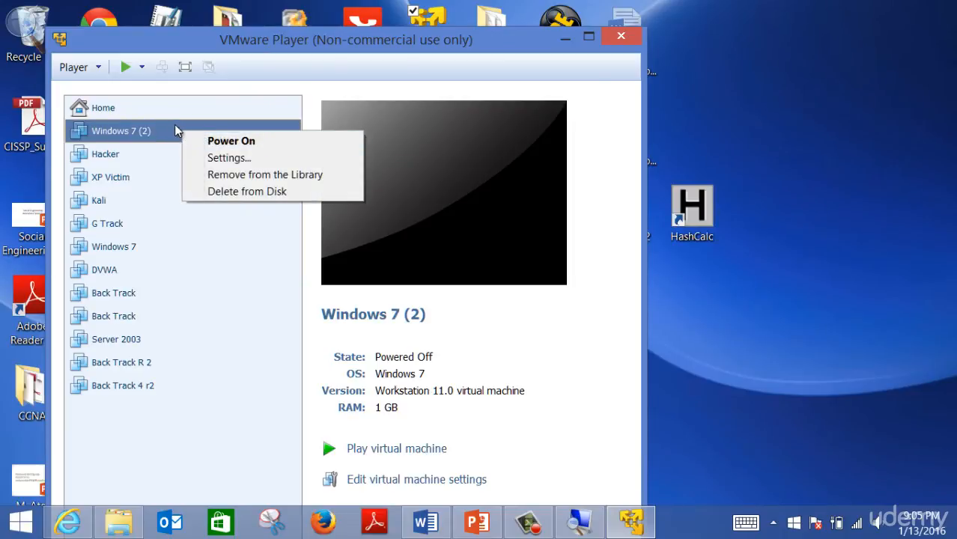
click(217, 158)
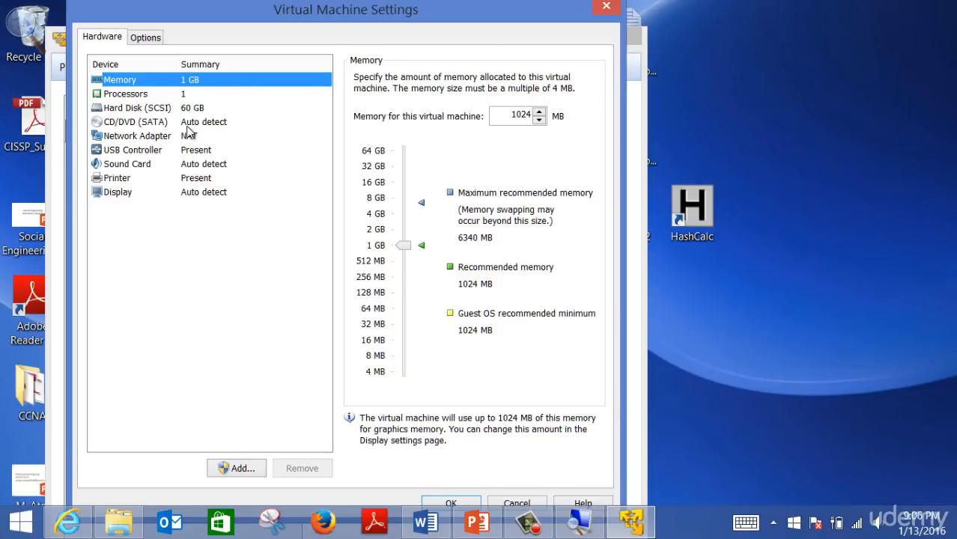
click(117, 124)
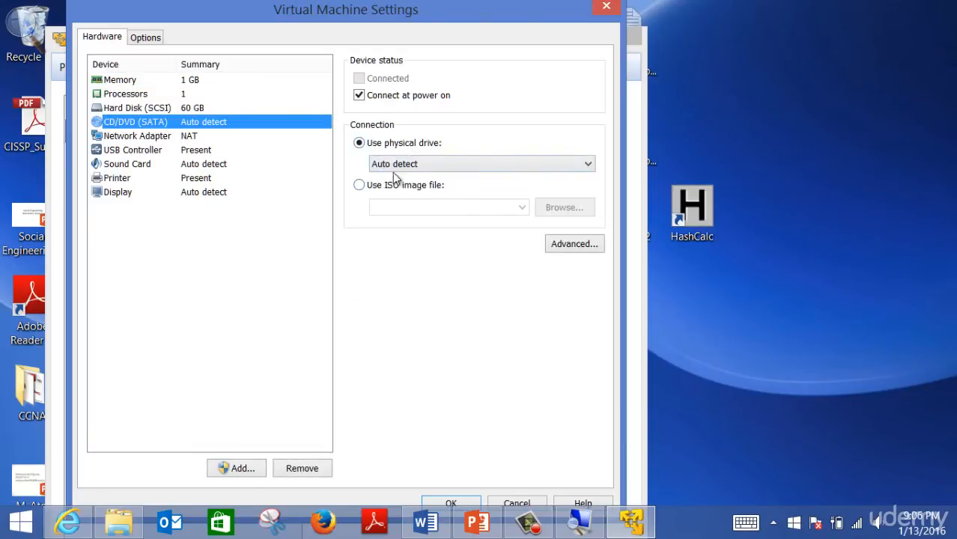
click(372, 190)
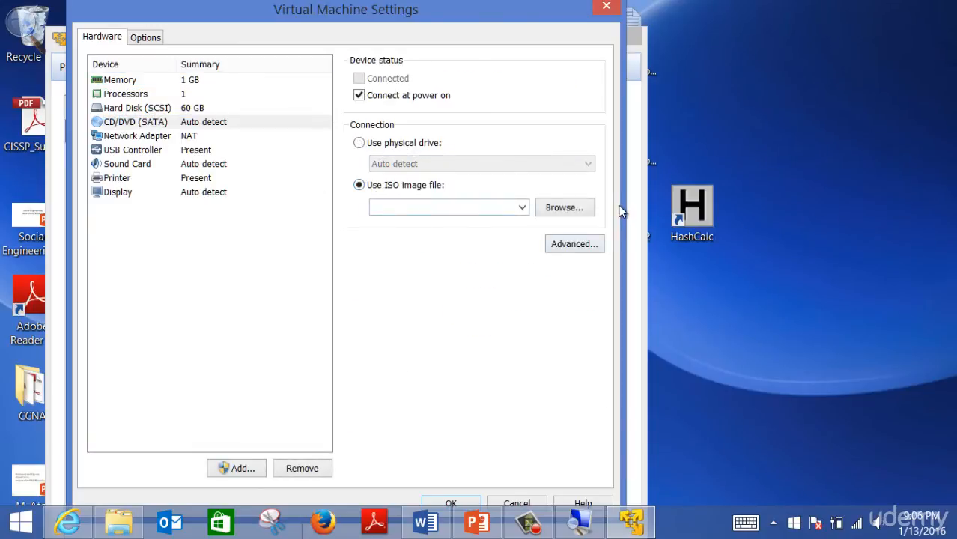
click(559, 210)
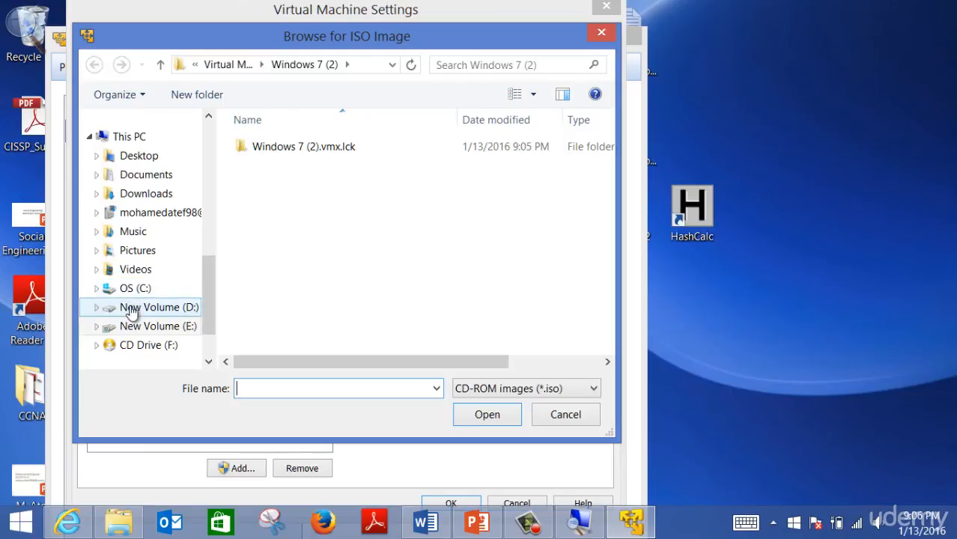
click(137, 328)
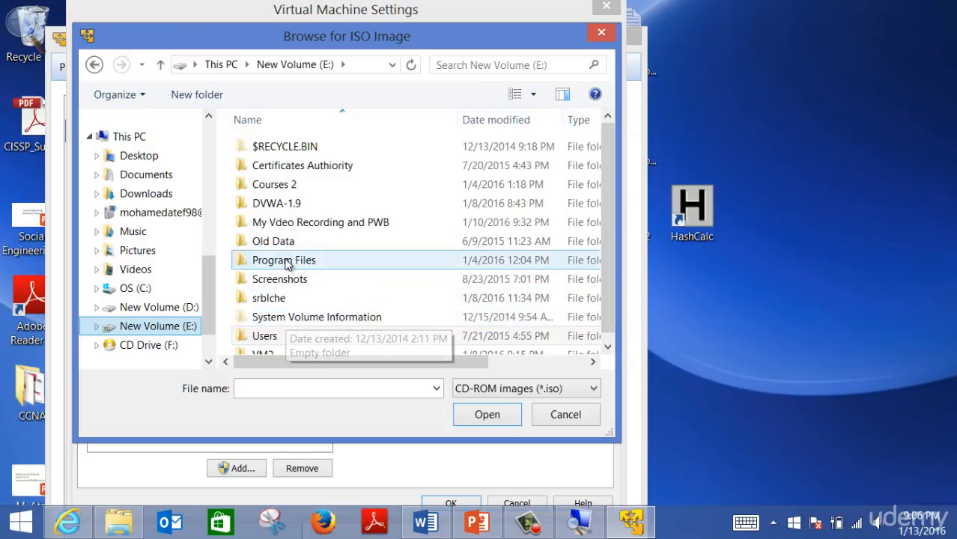
click(292, 299)
scroll(292, 299, down, 1)
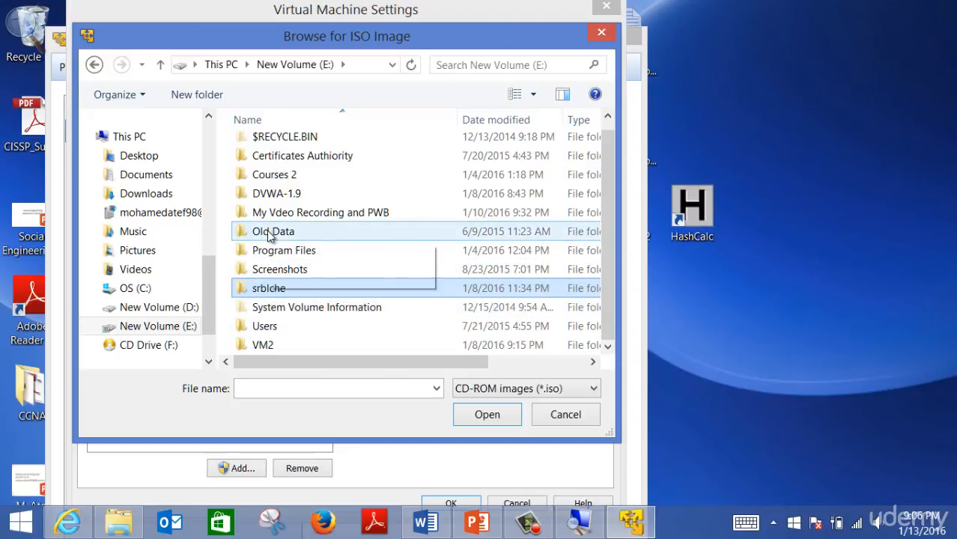
Step: Choose the en_windows_7_professional_with_sp1_x64 image from the Source OS folder on drive D: and save the virtual machine settings
click(151, 310)
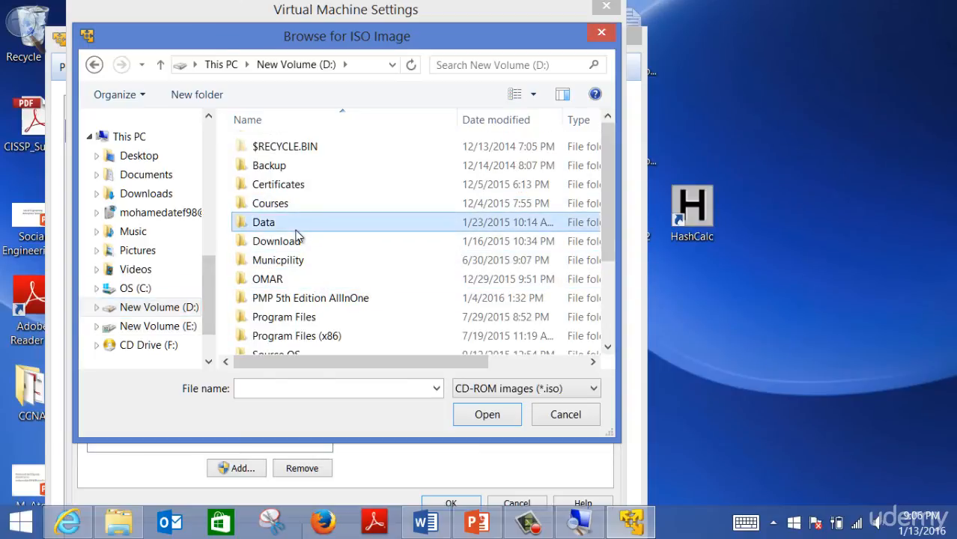
scroll(299, 233, down, 2)
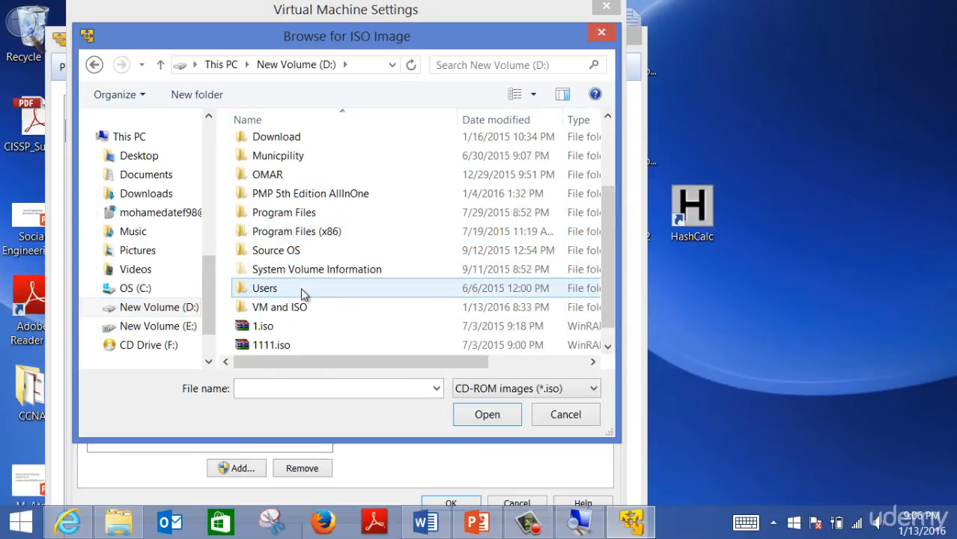
double_click(267, 251)
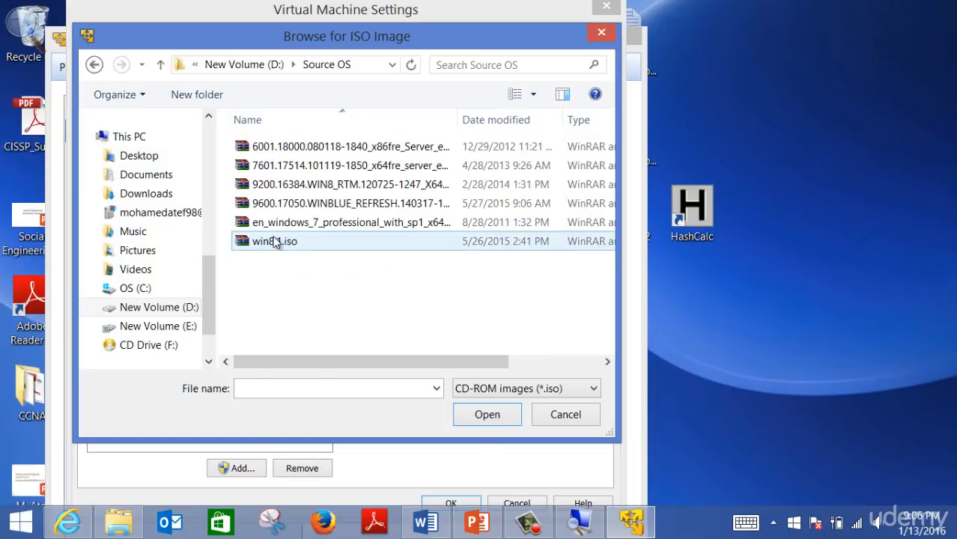
click(274, 224)
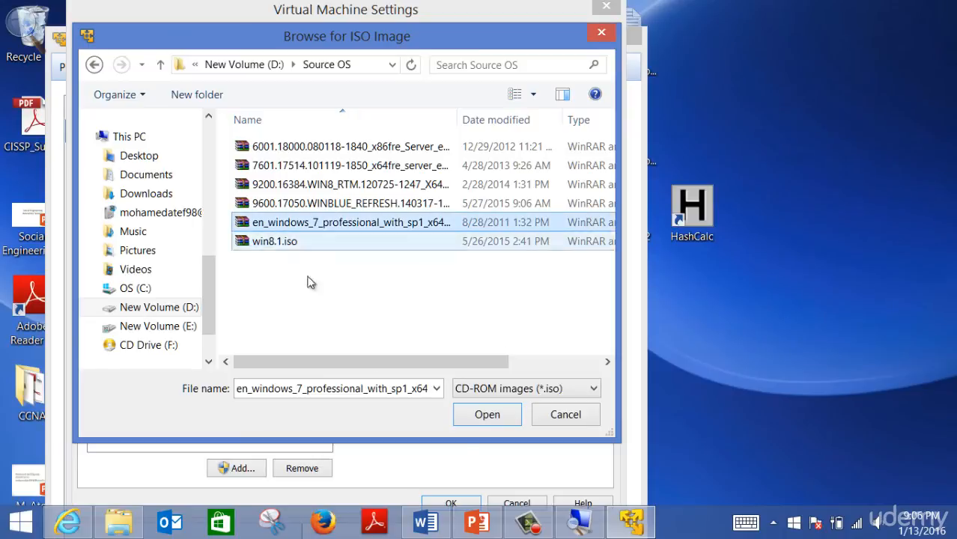
click(484, 414)
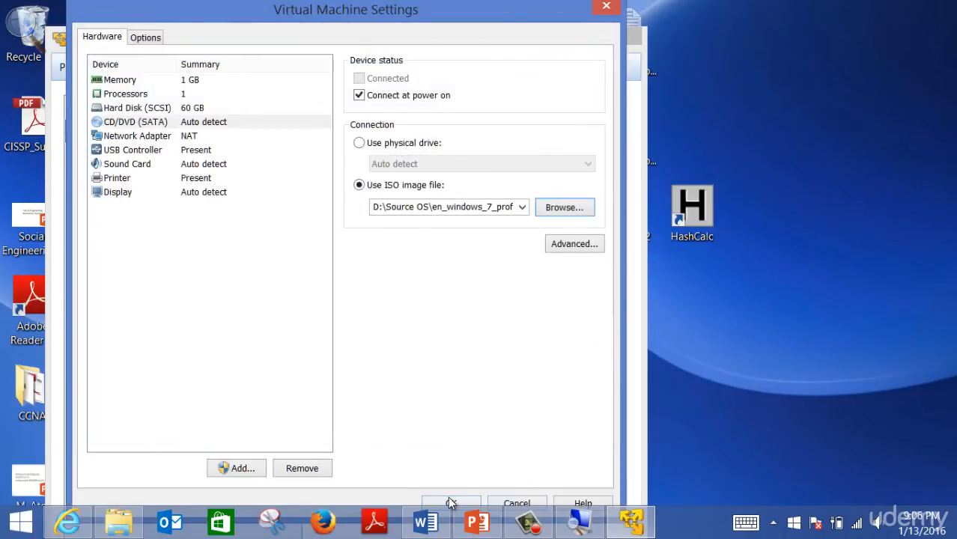
click(450, 503)
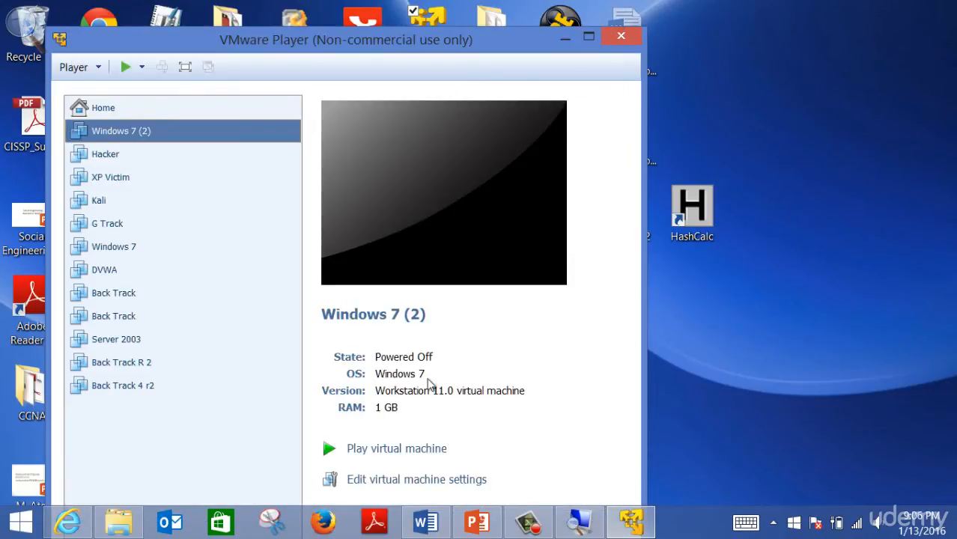
Step: Power on the Windows 7 (2) virtual machine and power it off while Windows is starting
right_click(199, 130)
click(213, 133)
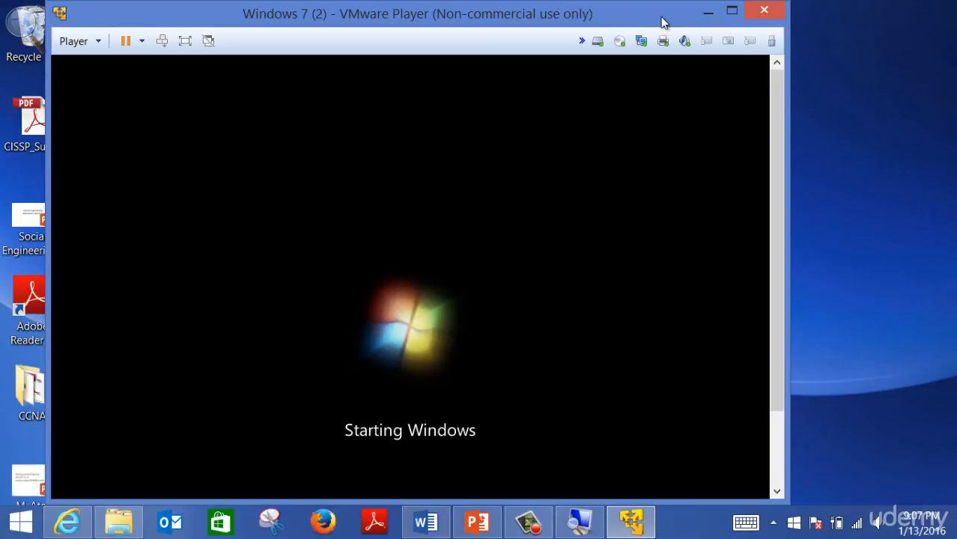
click(765, 12)
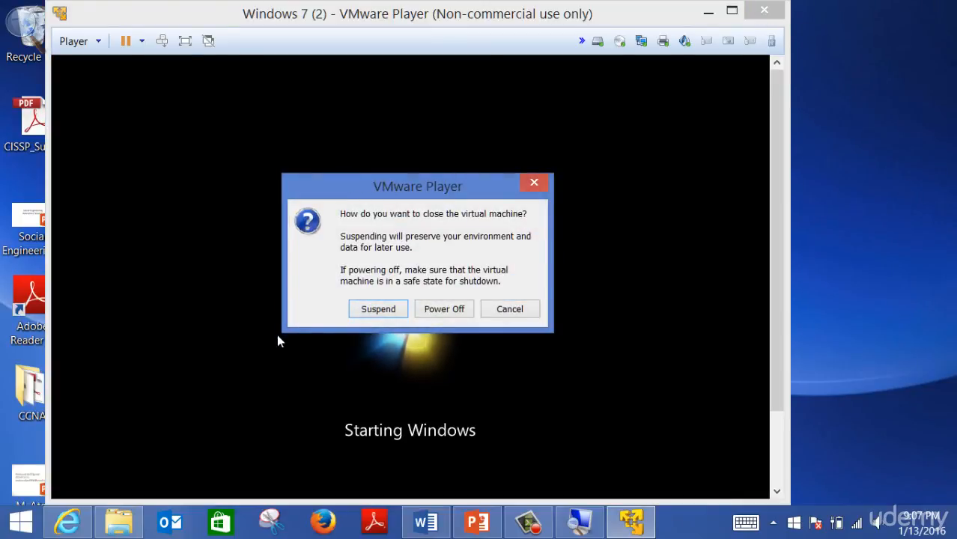
click(435, 309)
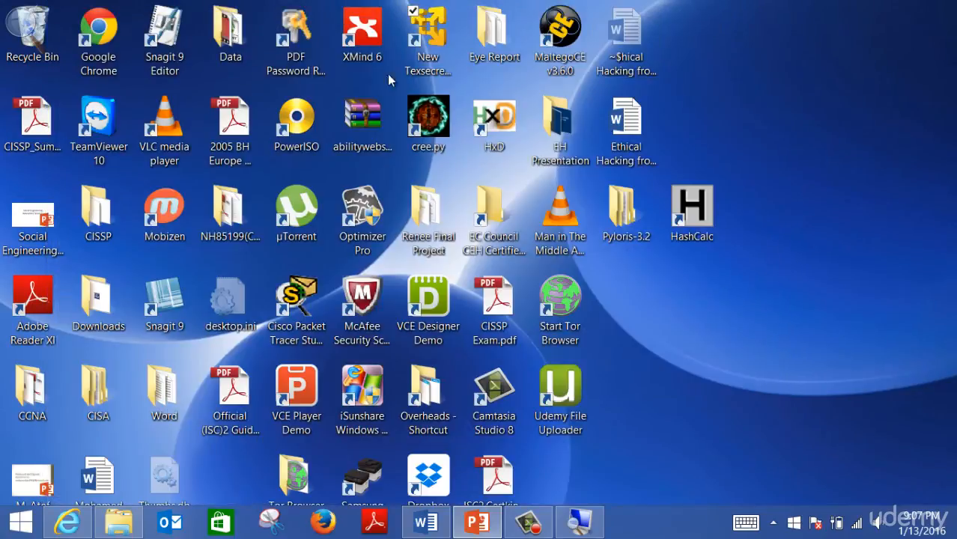
Step: Reopen VMware Player, power on the Hacker virtual machine and move its window aside, partly off the desktop
double_click(450, 38)
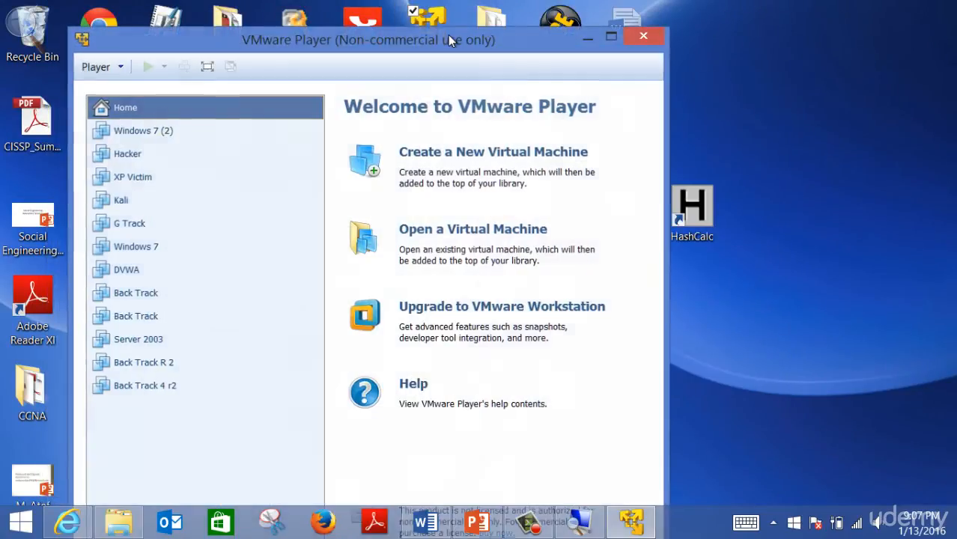
right_click(129, 158)
click(159, 168)
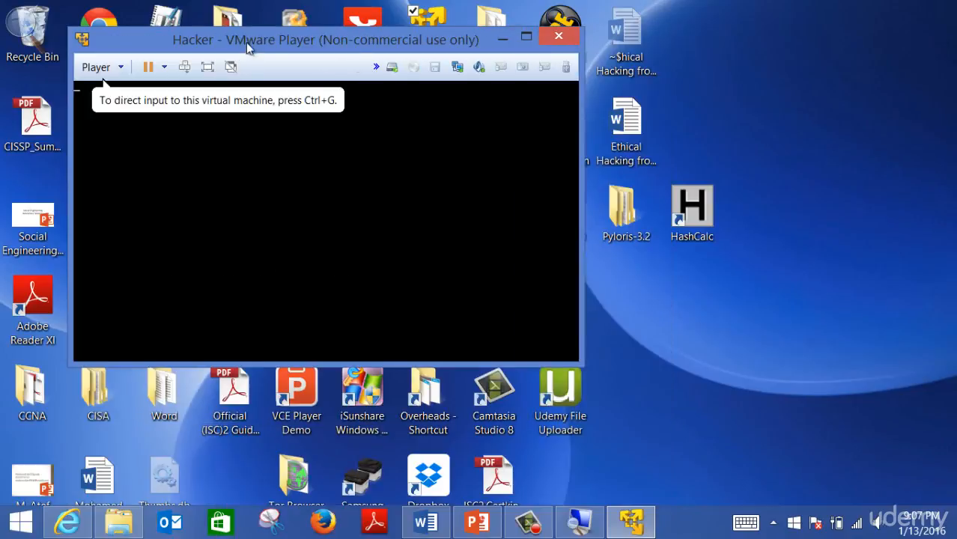
drag(241, 37, 170, 12)
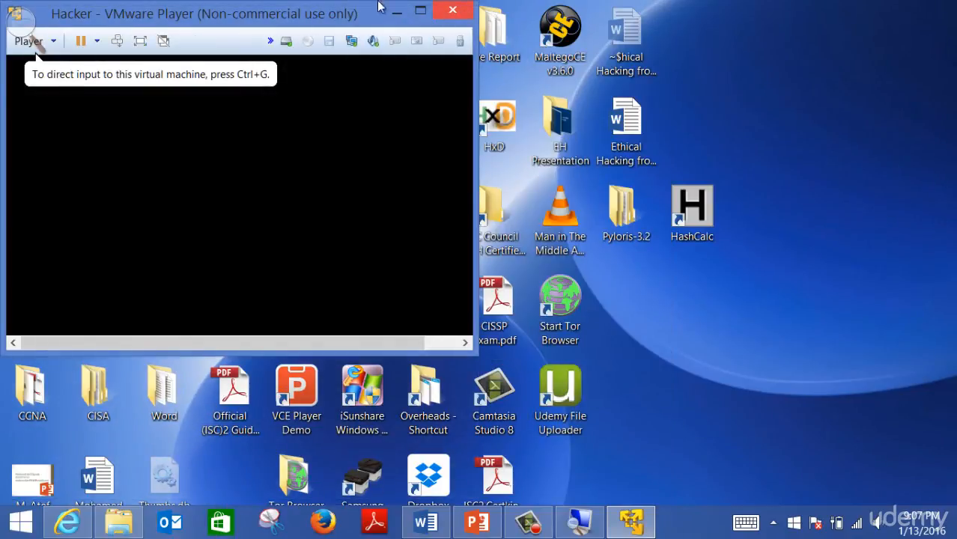
drag(378, 7, 211, 42)
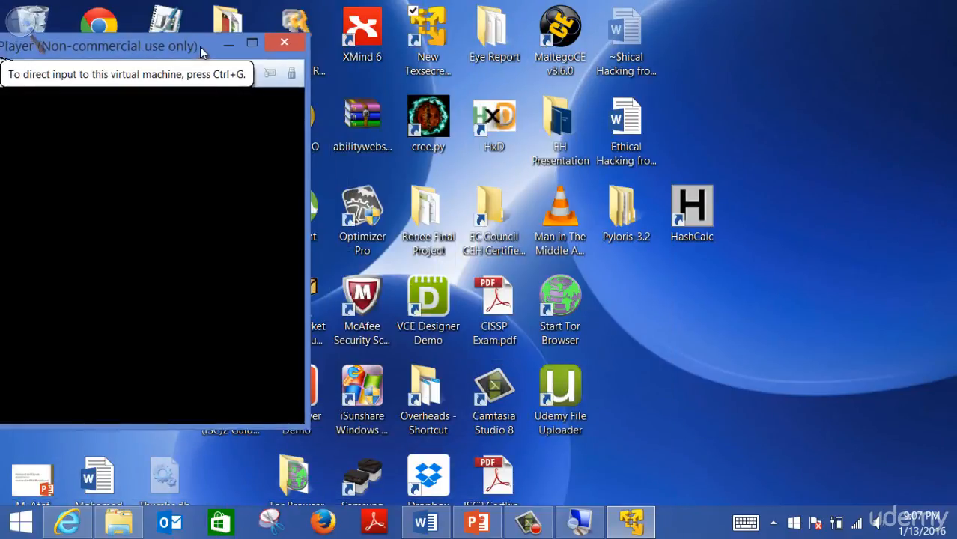
Step: Open a second VMware Player window, power on the Kali virtual machine and move its window away from the Hacker machine's
double_click(420, 36)
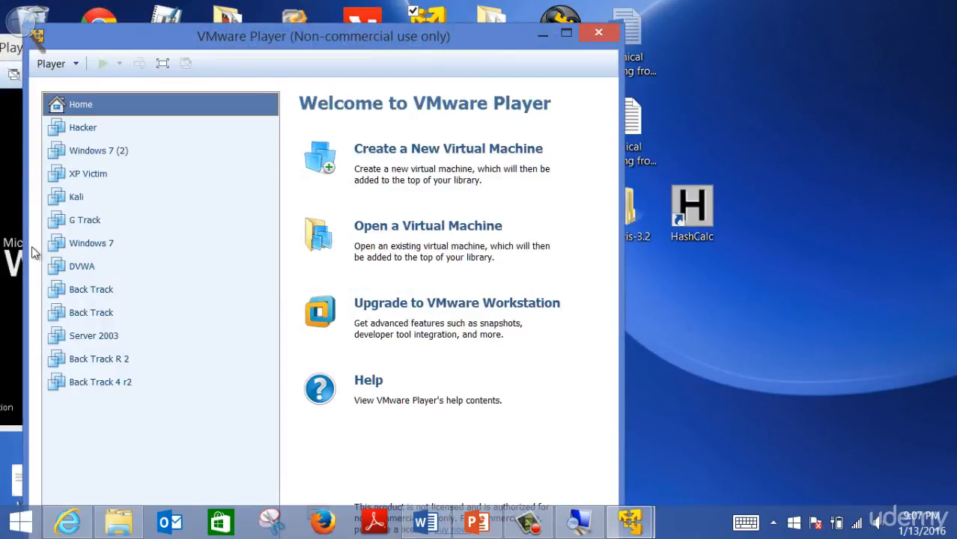
click(75, 197)
right_click(75, 197)
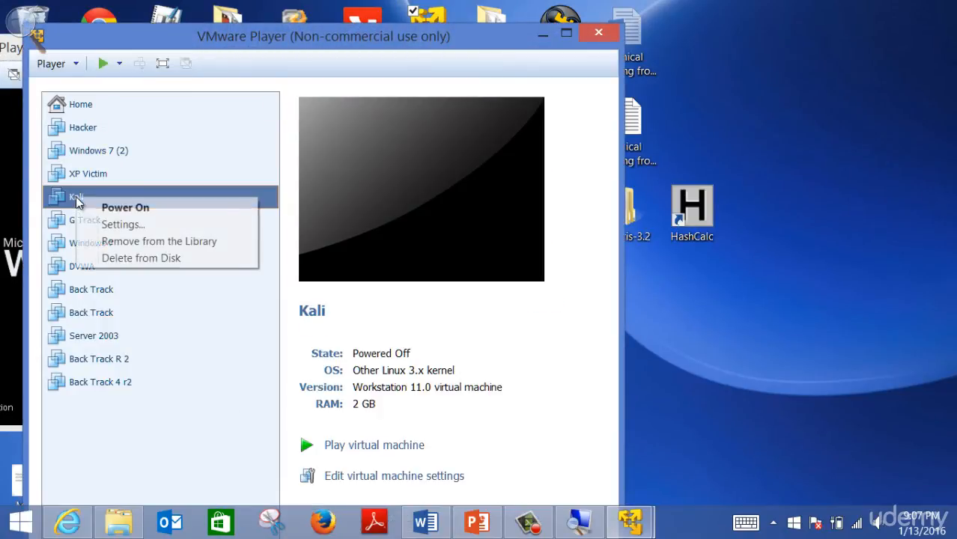
click(107, 207)
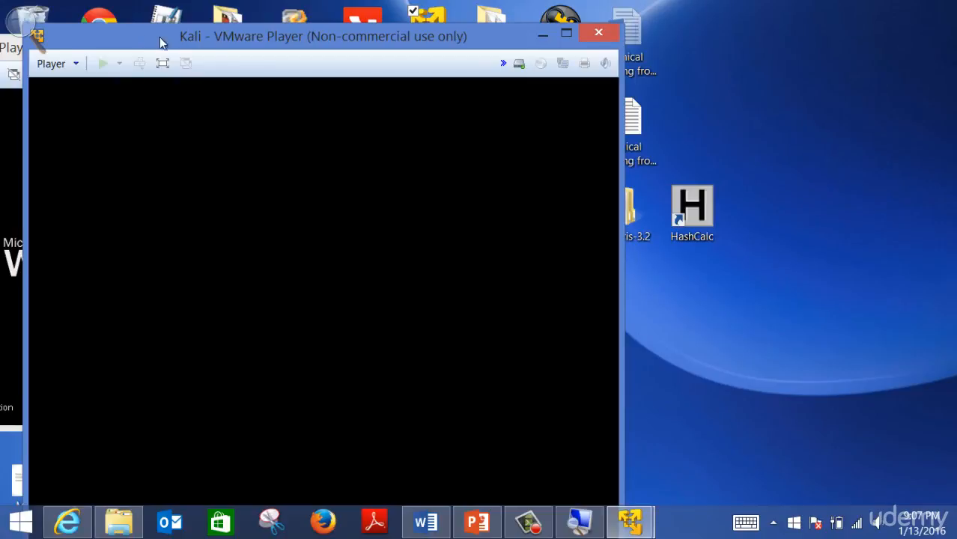
drag(159, 37, 433, 11)
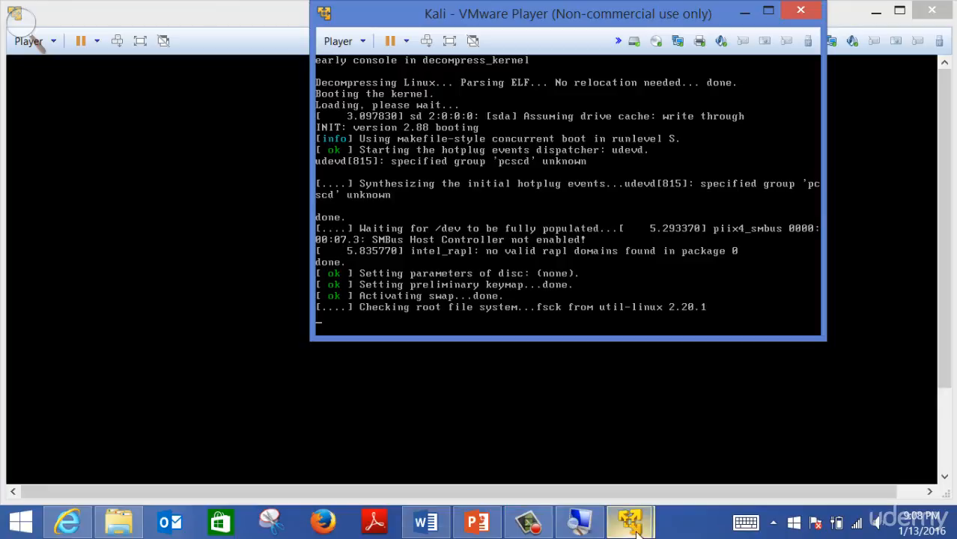
click(532, 527)
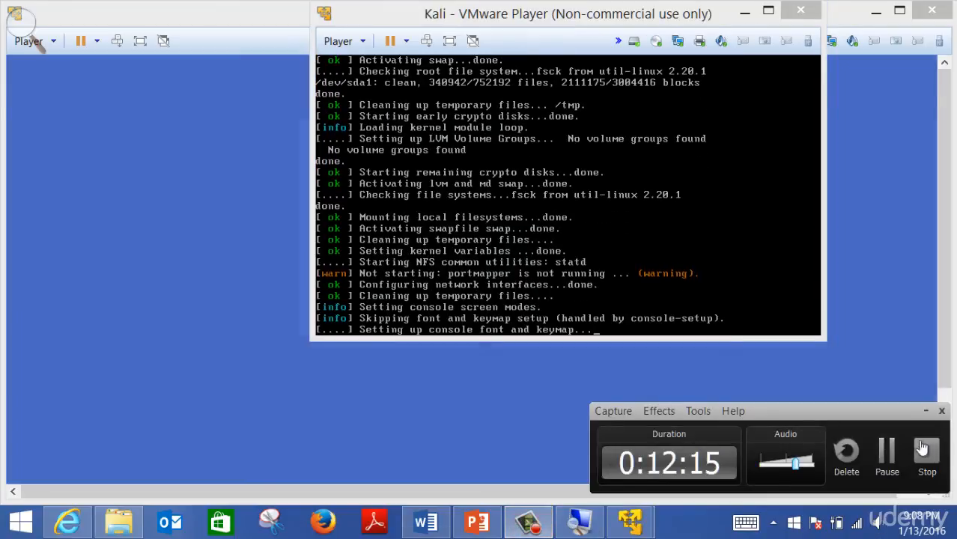